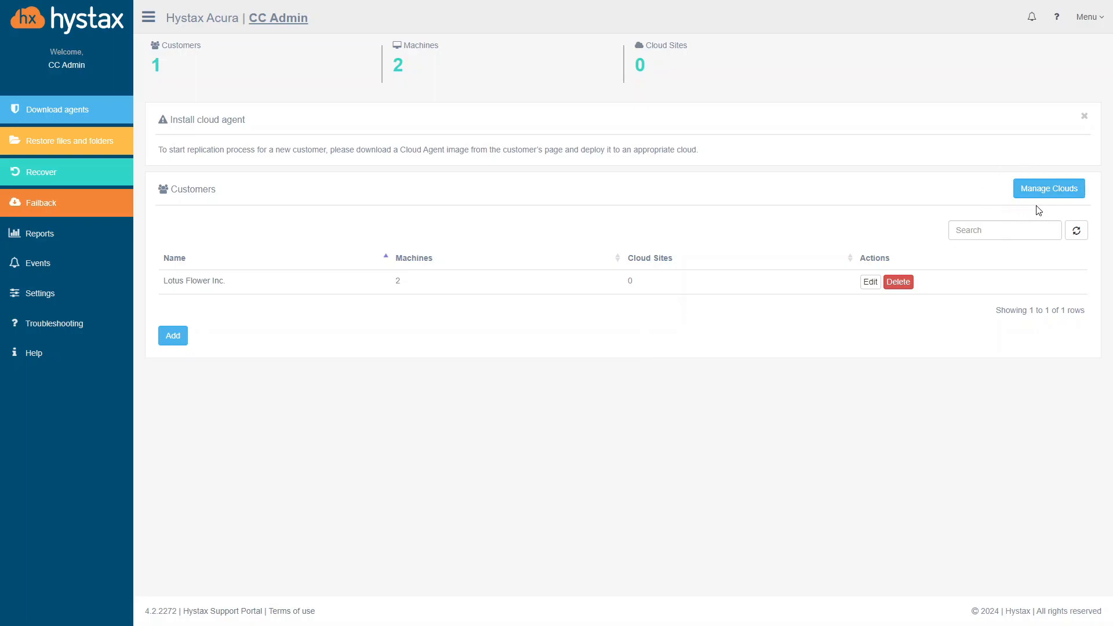
- Open cloud management, start adding a target cloud and review the available cloud types, choosing OpenStack
click(1046, 190)
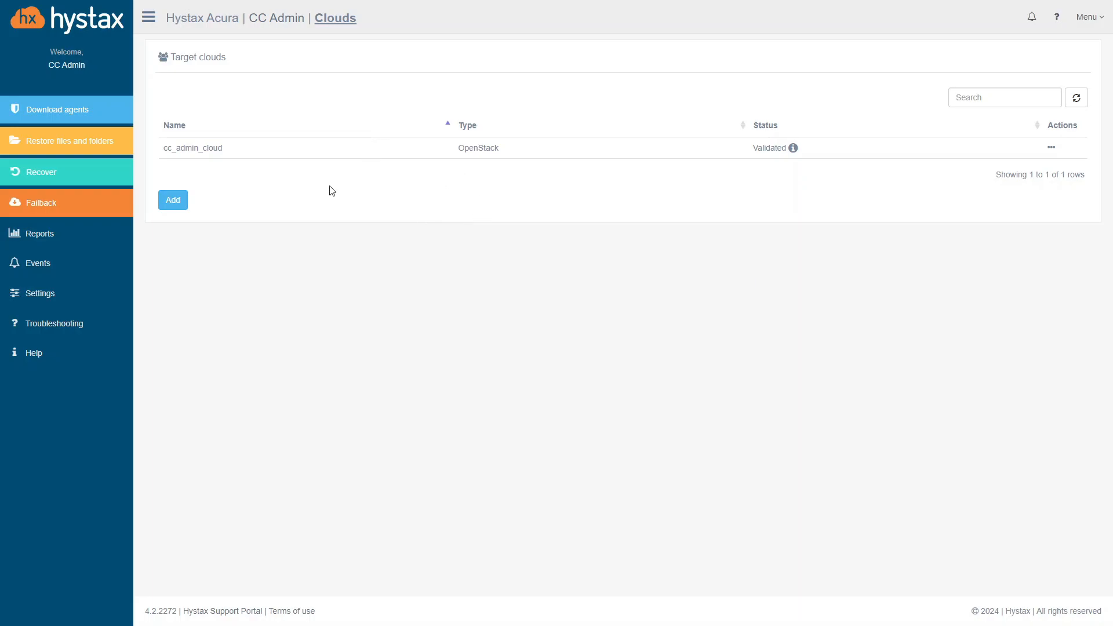
click(172, 203)
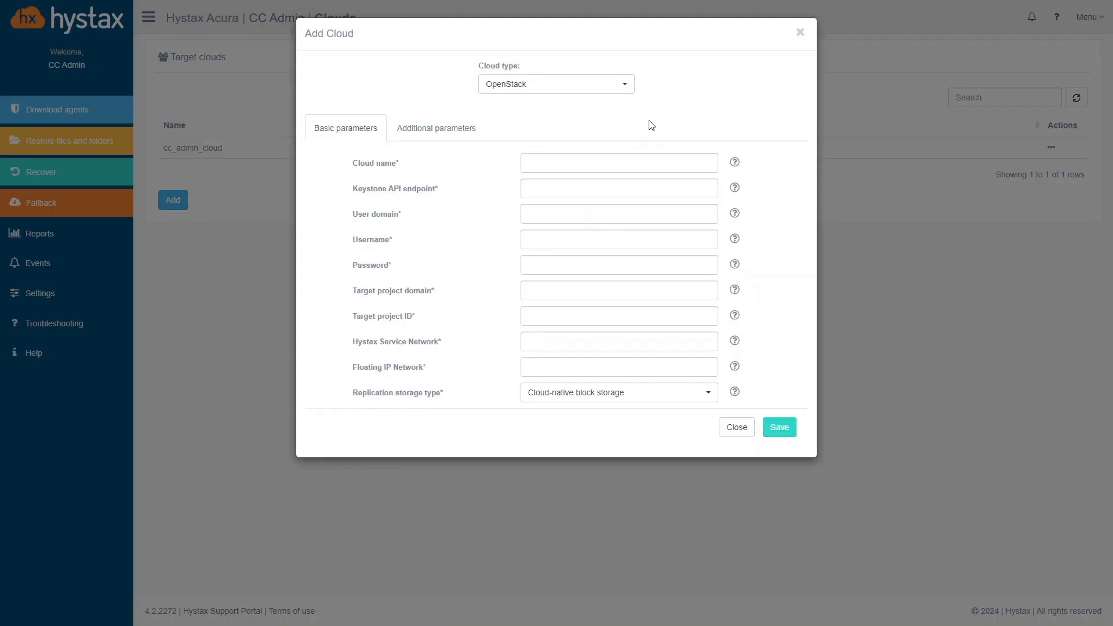
click(630, 86)
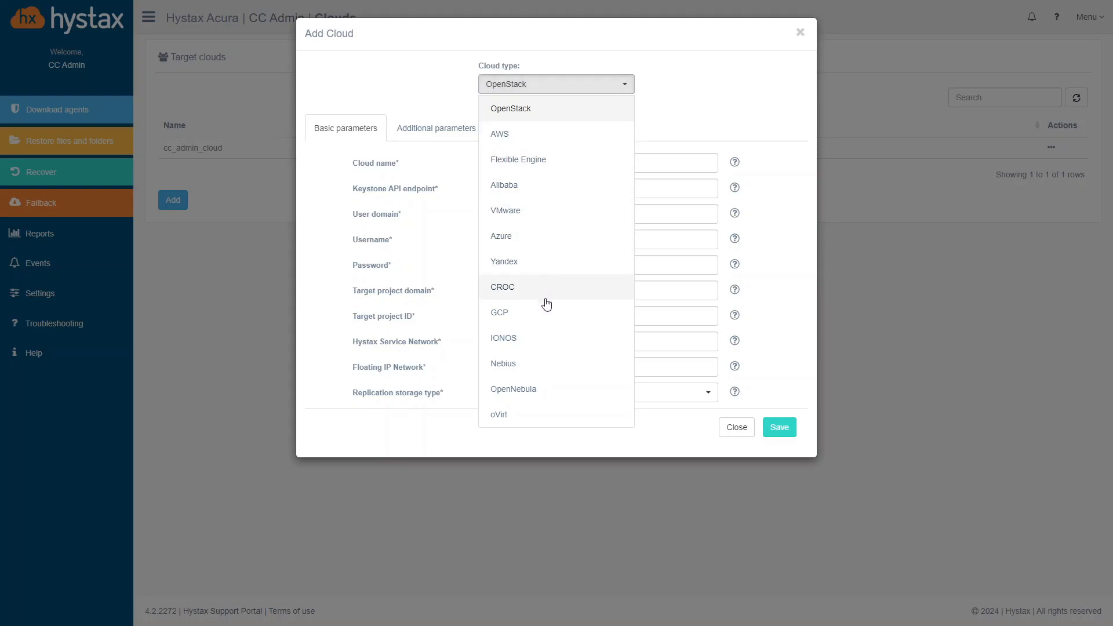
click(556, 109)
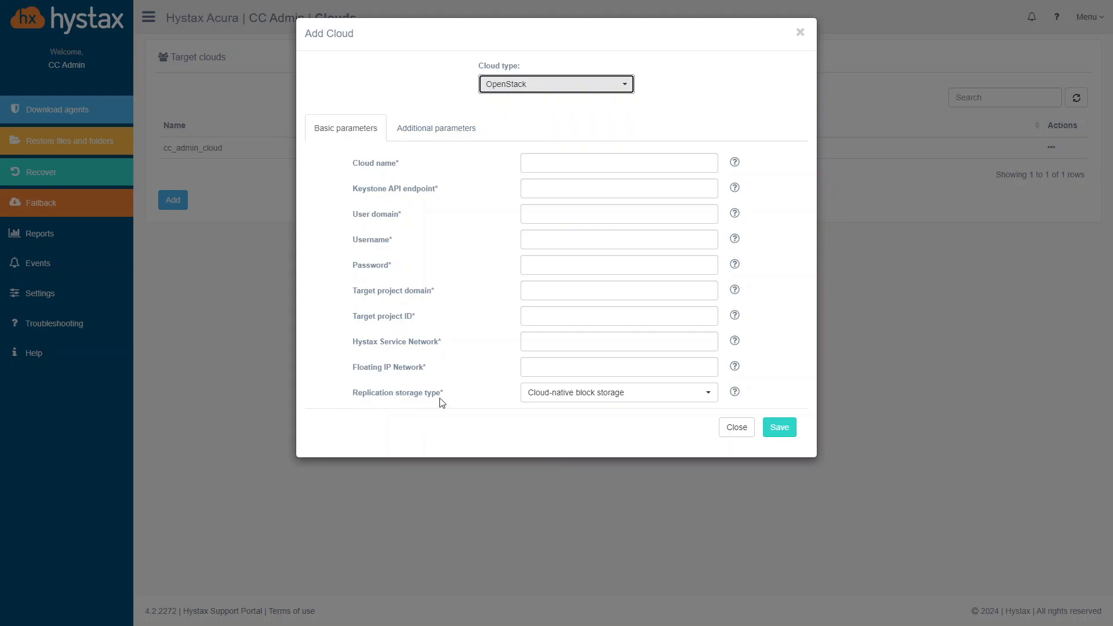
click(438, 428)
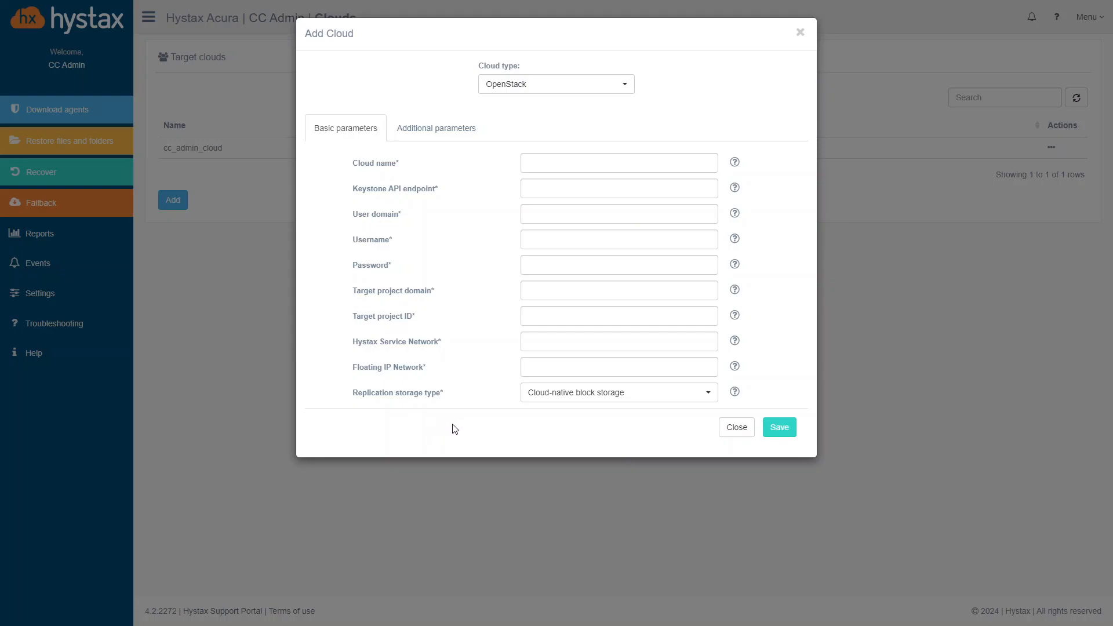
- Review the replication storage type options for the new cloud and close the form without saving
click(667, 393)
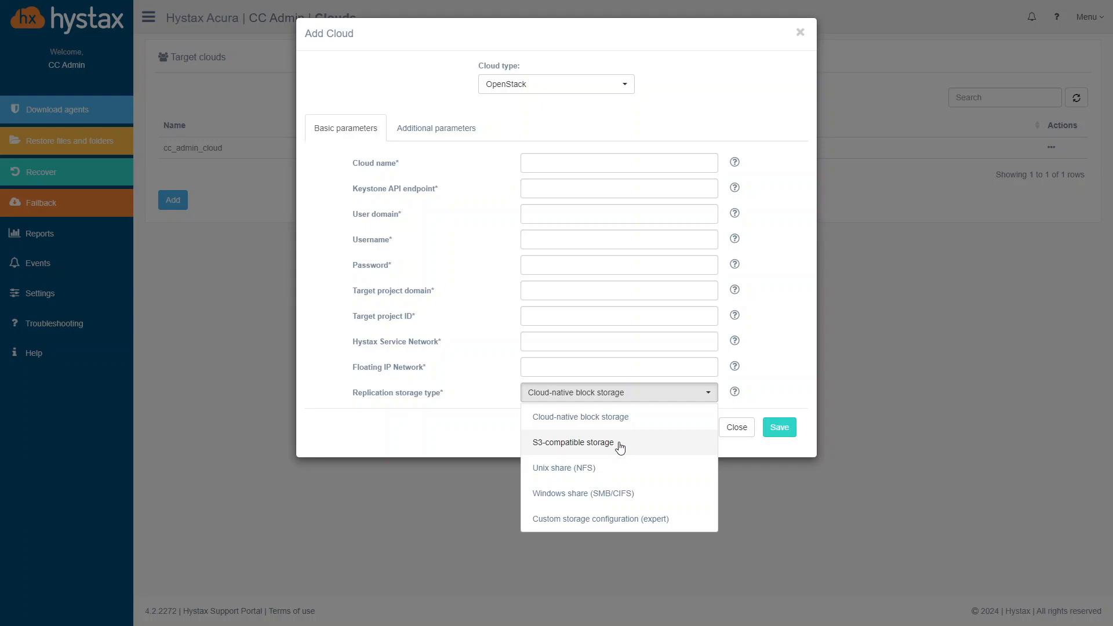
click(773, 402)
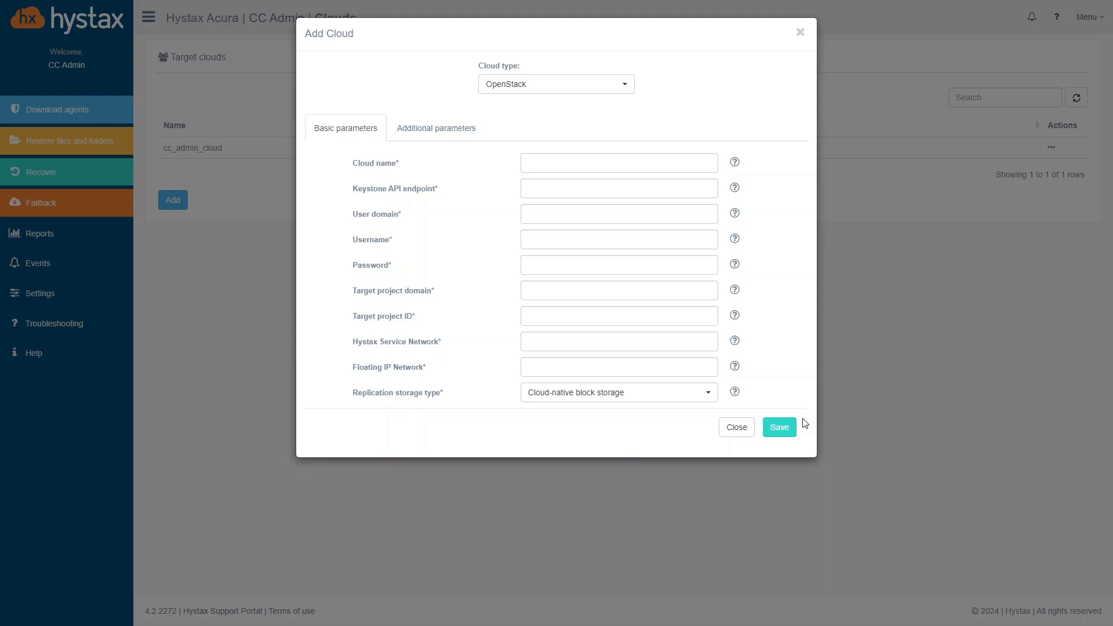
click(800, 33)
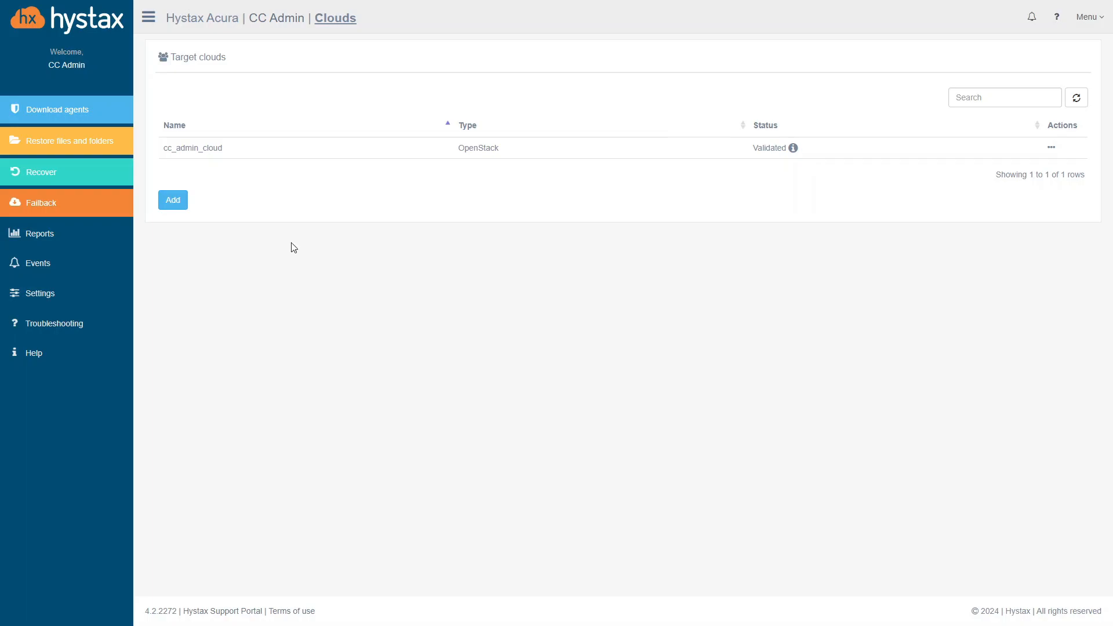
- Return to the customer overview, view the new customer form with cc_admin_cloud chosen as its cloud, and close it without saving
click(81, 29)
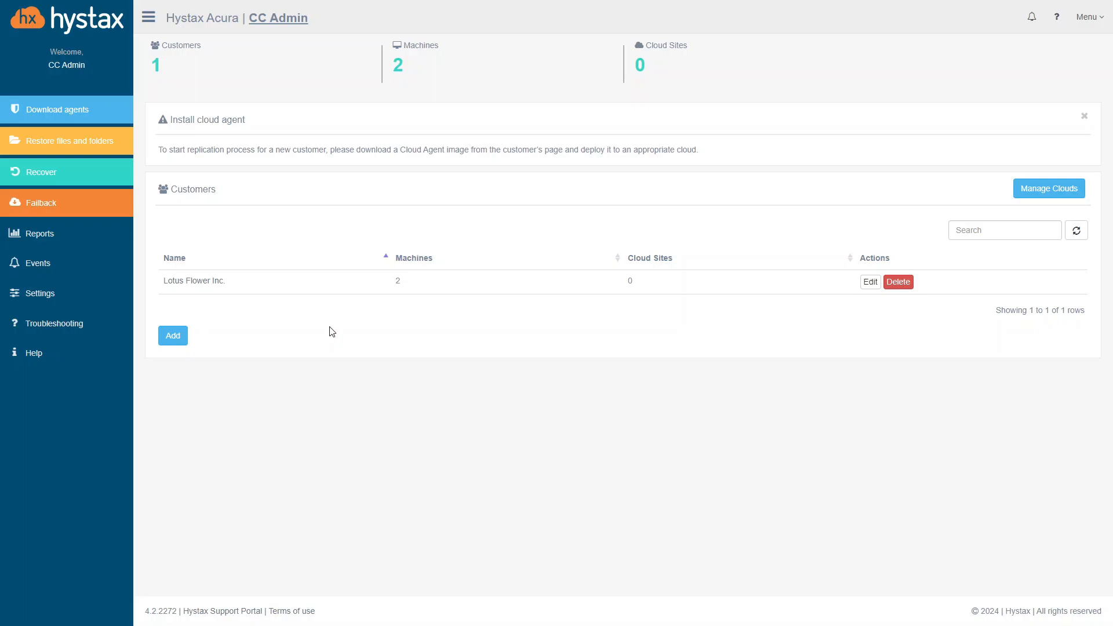
click(179, 343)
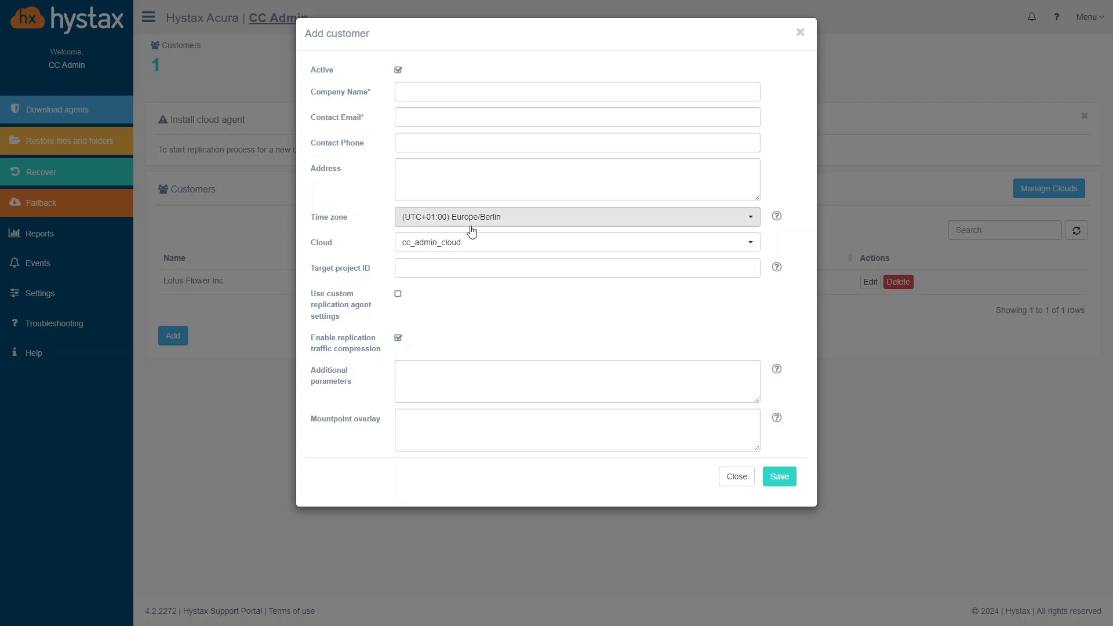
click(750, 243)
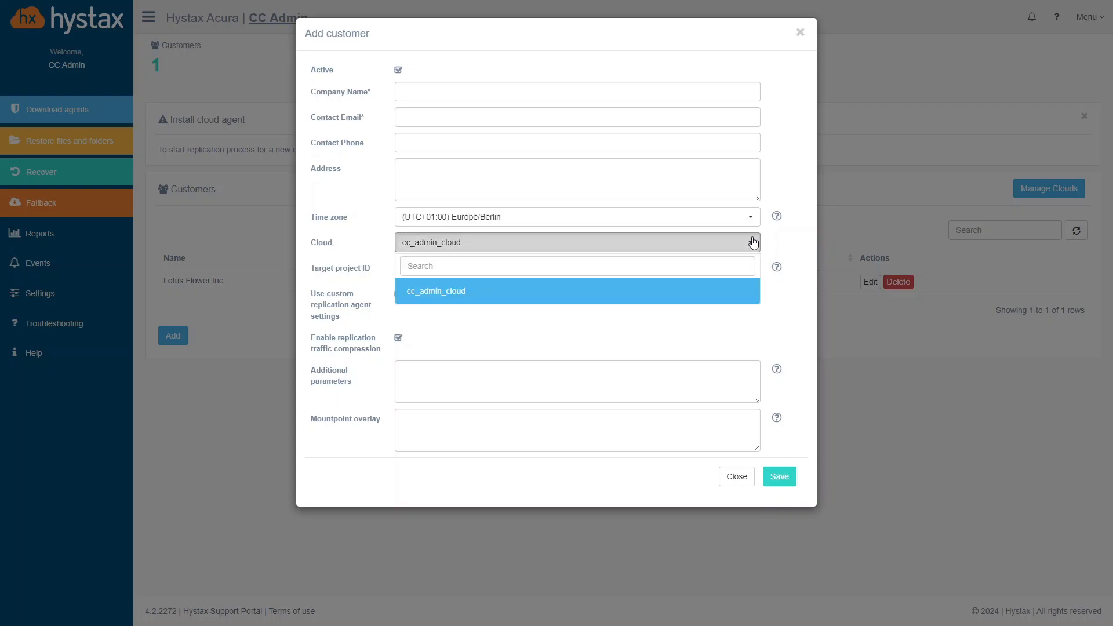
click(474, 293)
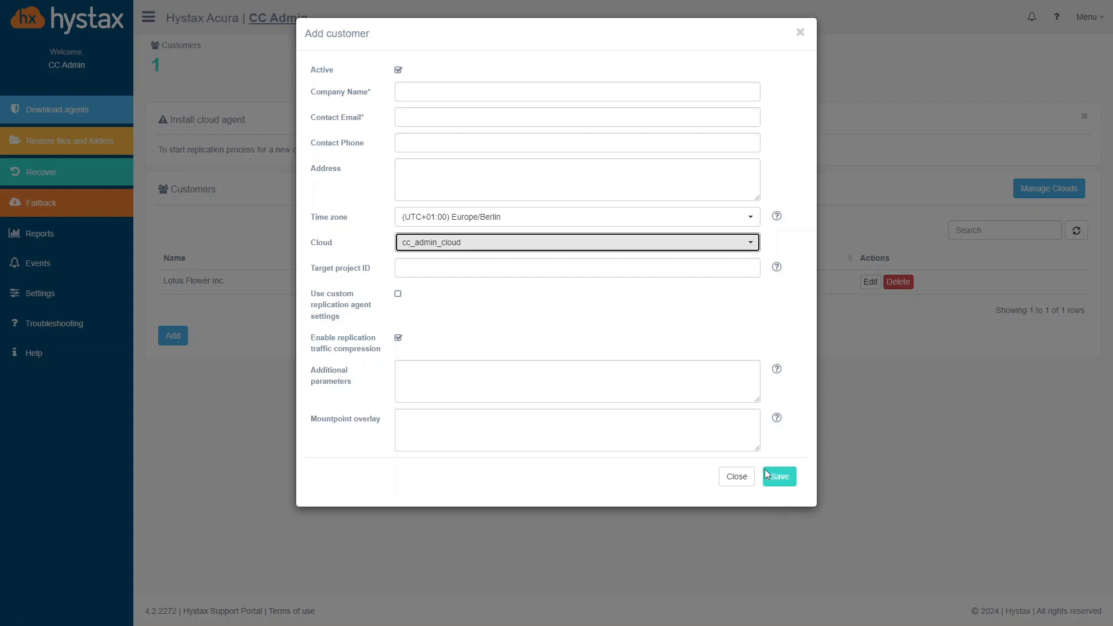
click(800, 34)
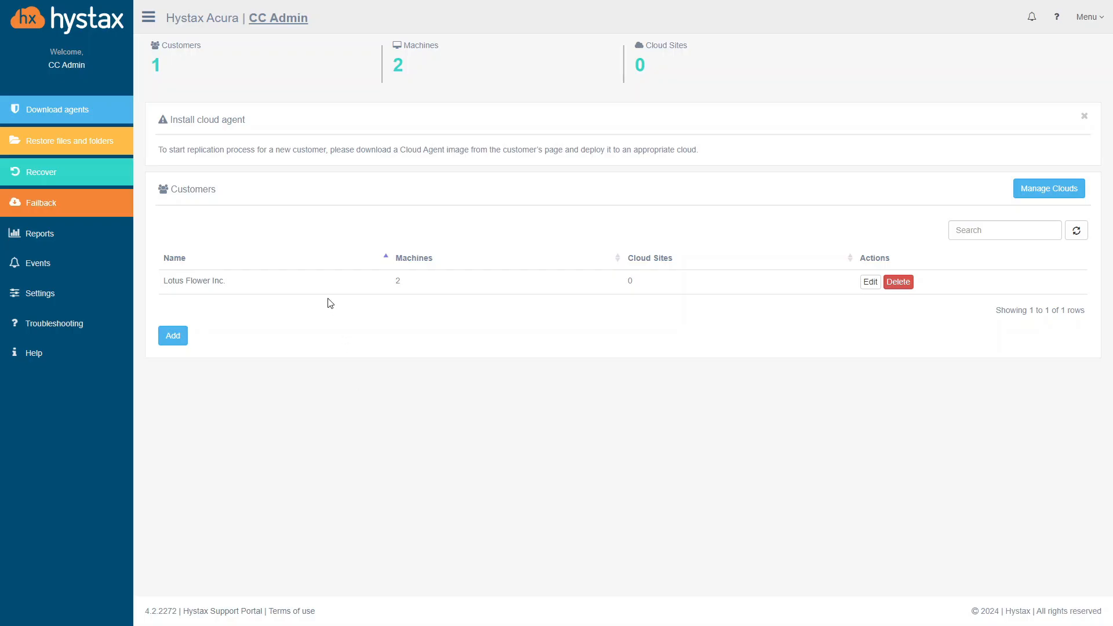
- Open the Lotus Flower Inc. customer and enable custom replication schedule settings for the ubuntu16.04 machine
click(193, 281)
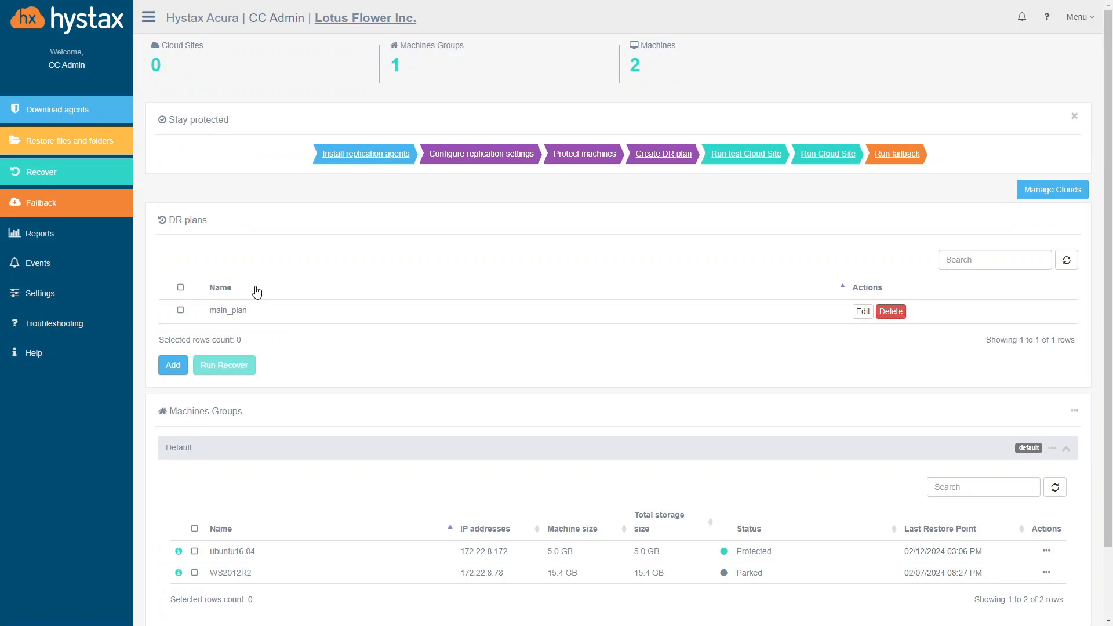
scroll(265, 289, down, 2)
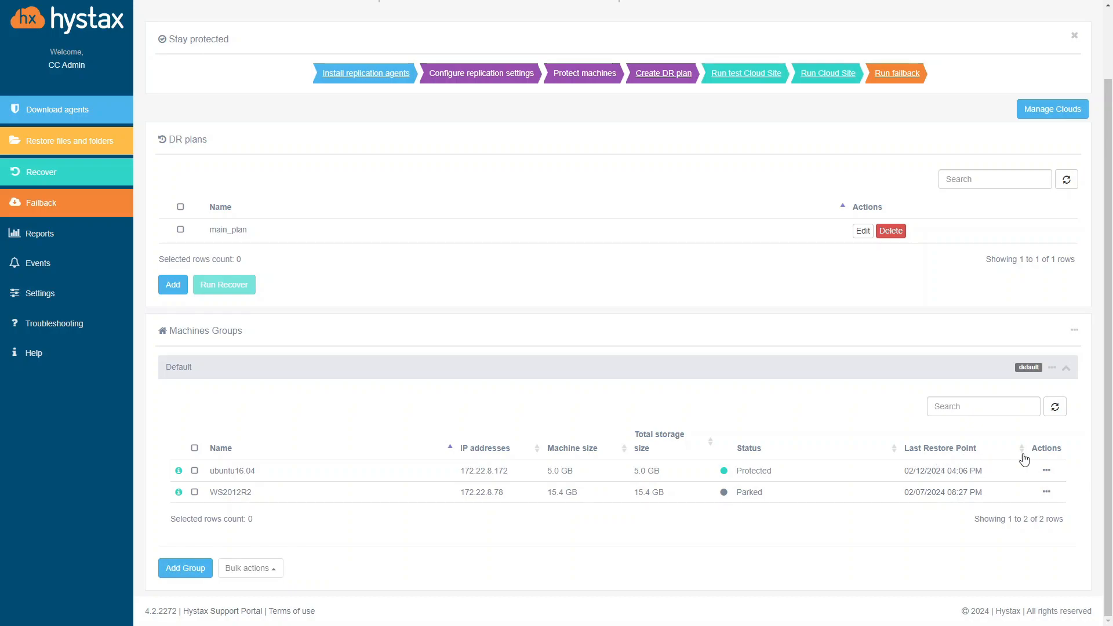
click(1048, 472)
scroll(1047, 472, down, 3)
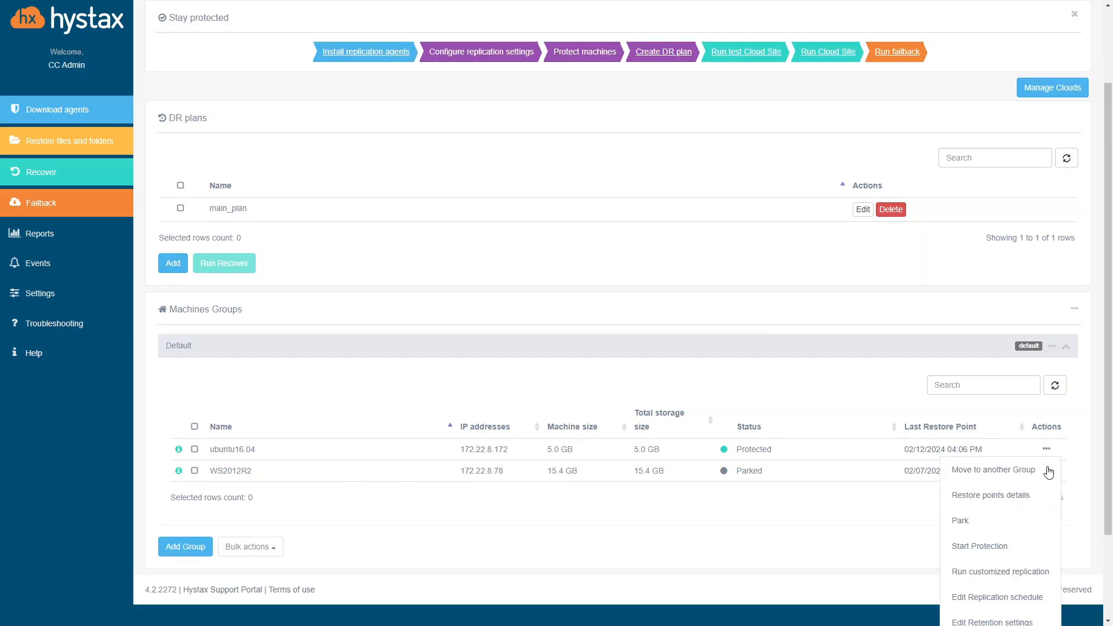
click(1033, 487)
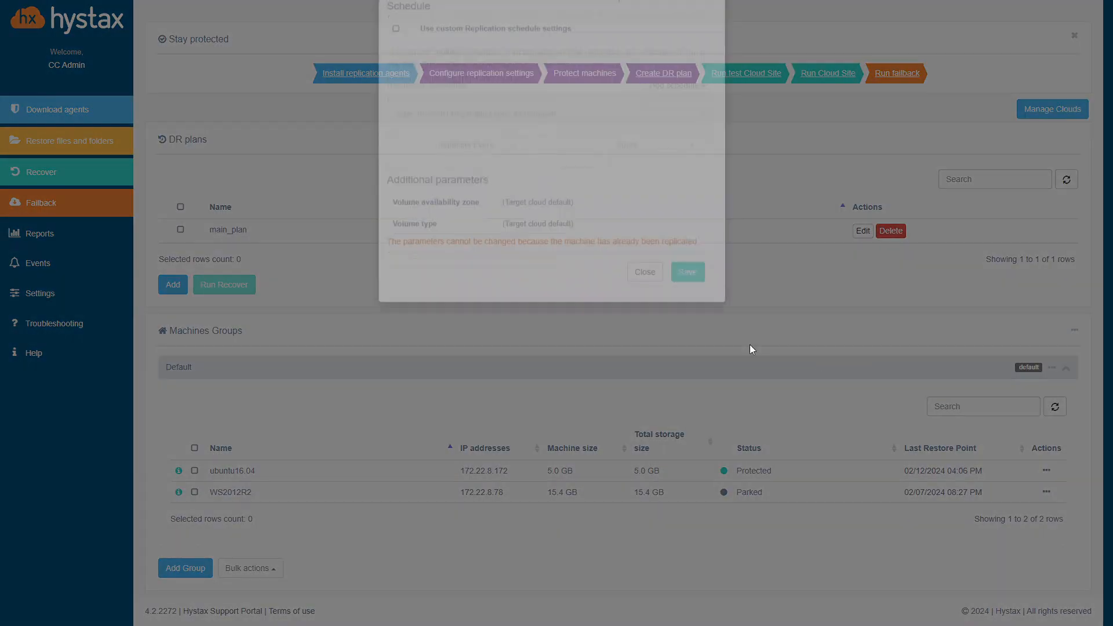
click(397, 94)
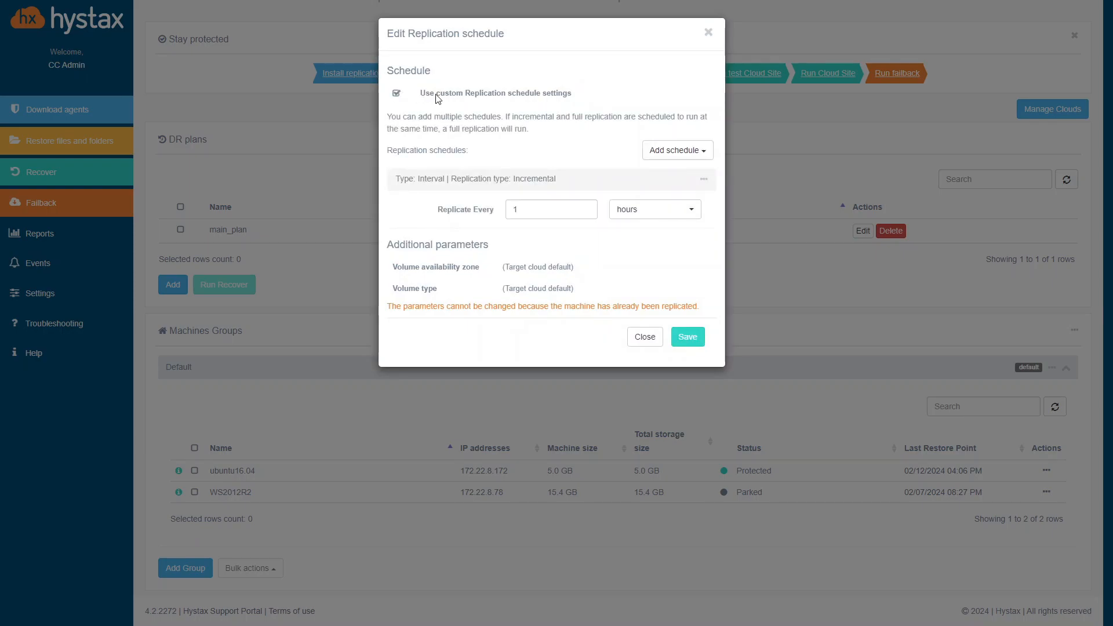
- Add a daily replication schedule for ubuntu16.04 and check the options of the interval schedule
click(709, 151)
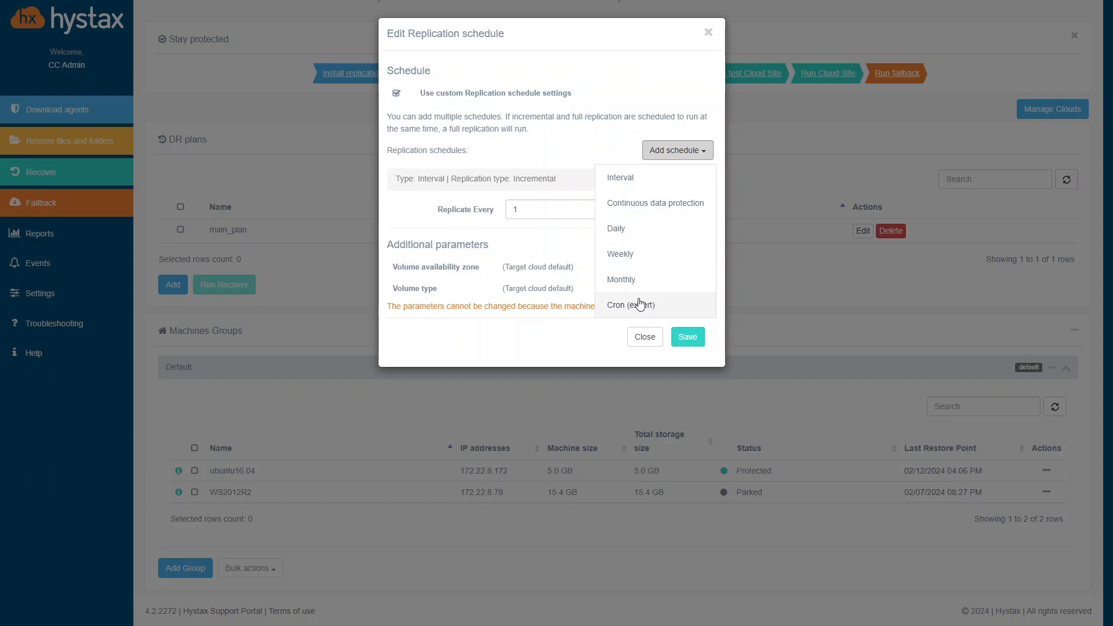
click(643, 231)
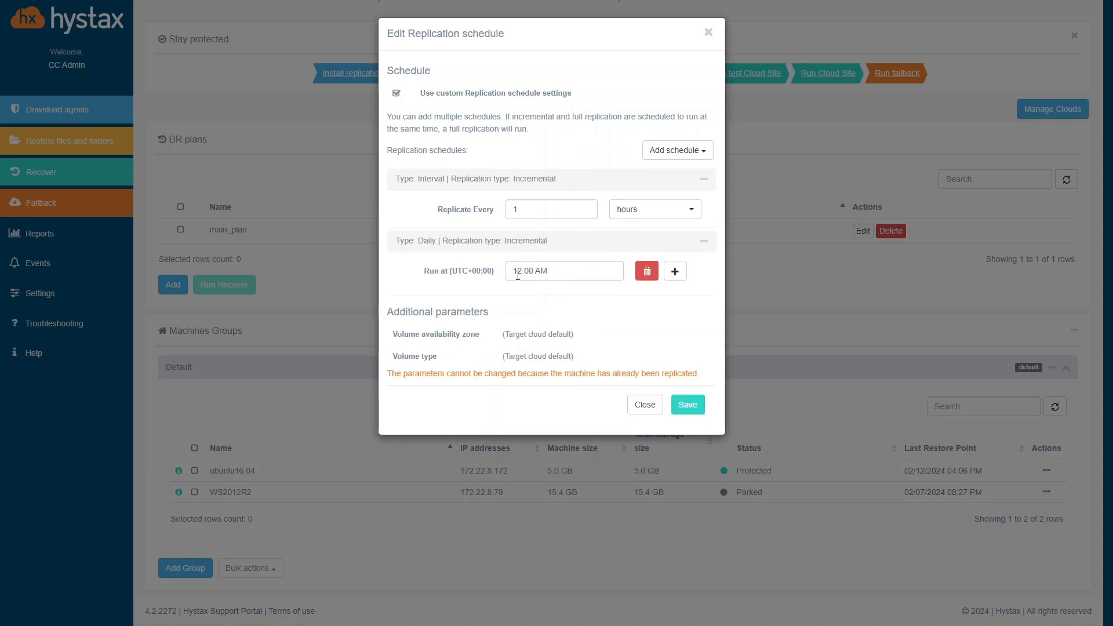
click(703, 179)
mouse_move(706, 200)
- Add a weekly replication schedule for ubuntu16.04 that runs on Monday, Wednesday and Friday
click(702, 153)
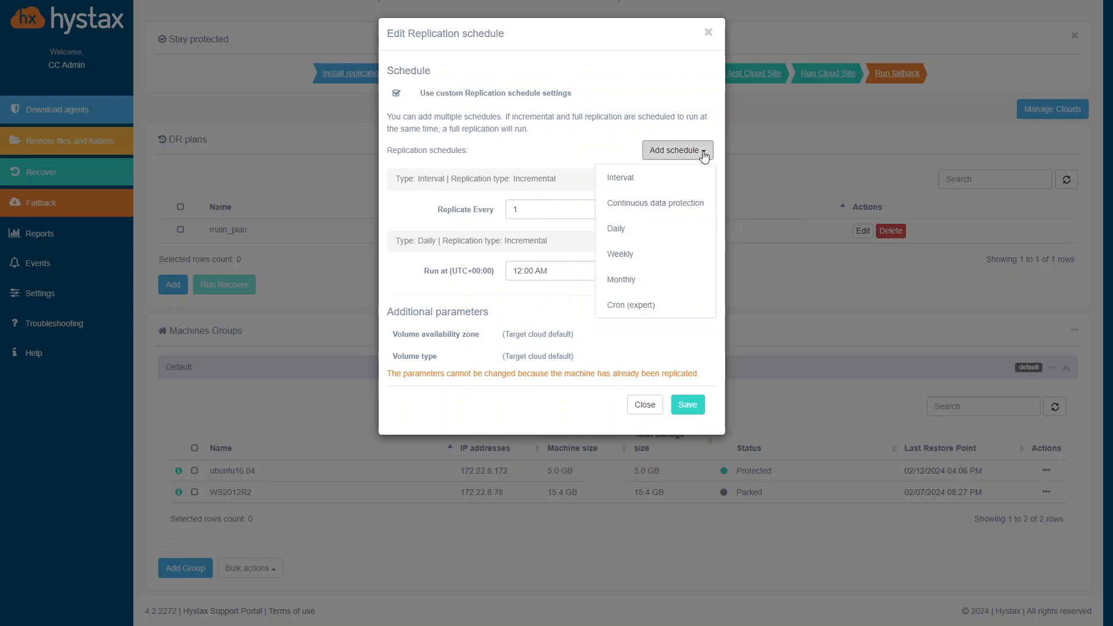
click(631, 256)
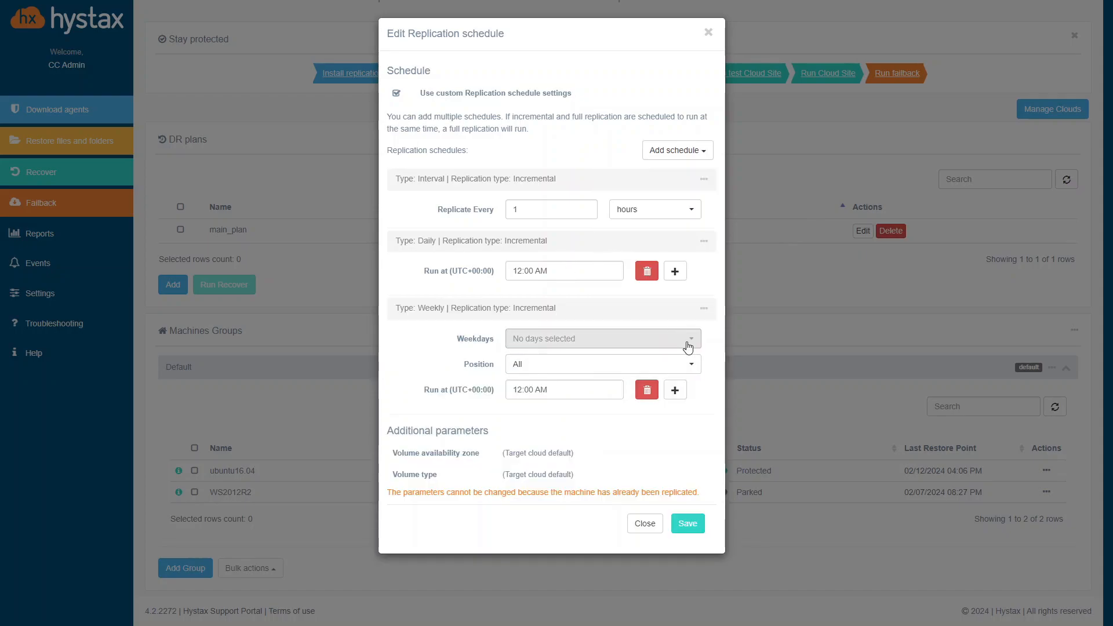
click(691, 343)
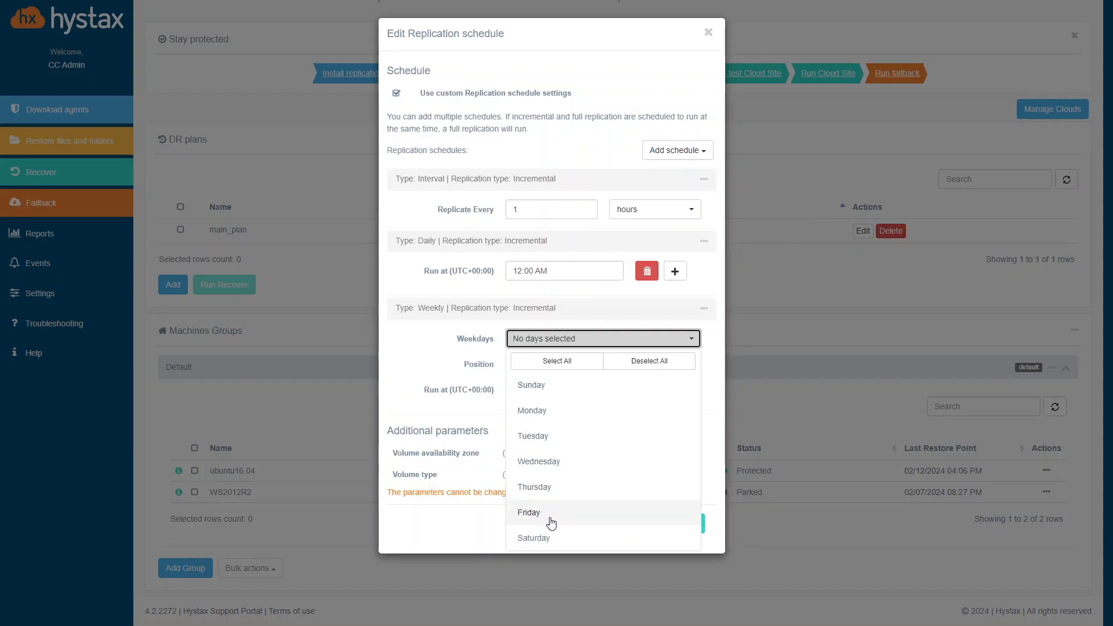
click(558, 421)
click(568, 461)
click(566, 513)
click(684, 340)
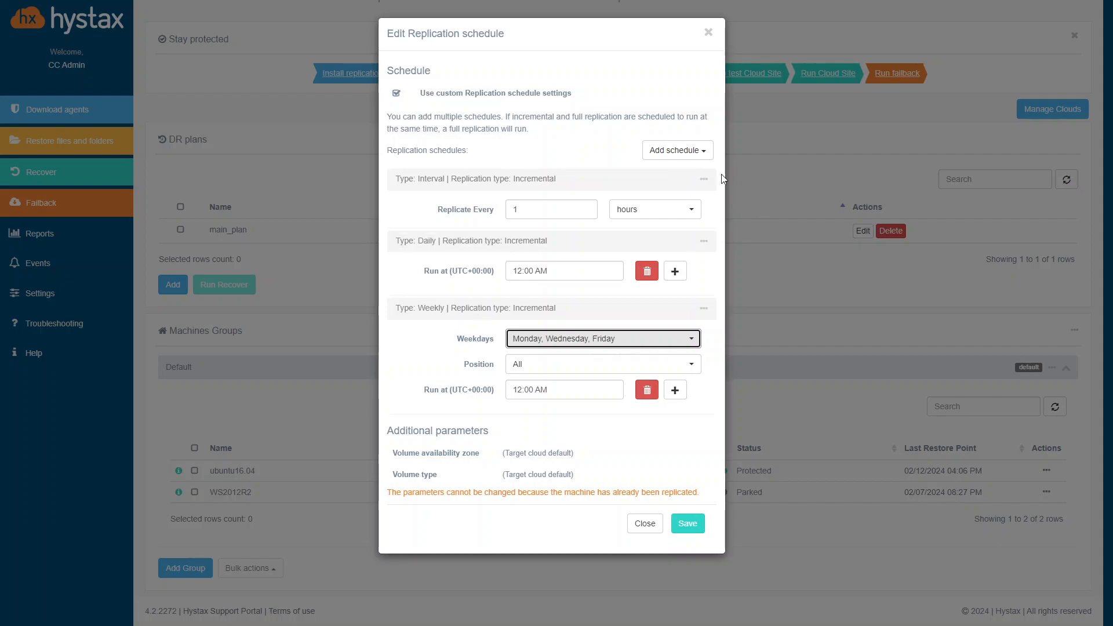
- Set the weekly schedule's replication type to Full and close the replication schedule settings without saving
click(702, 179)
mouse_move(685, 204)
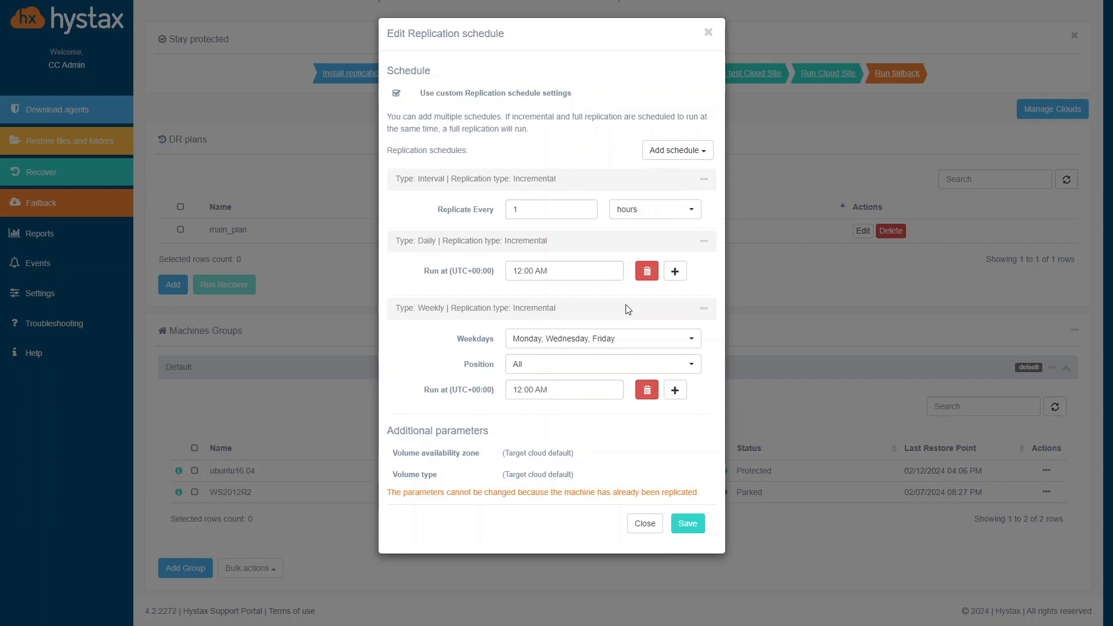
click(704, 308)
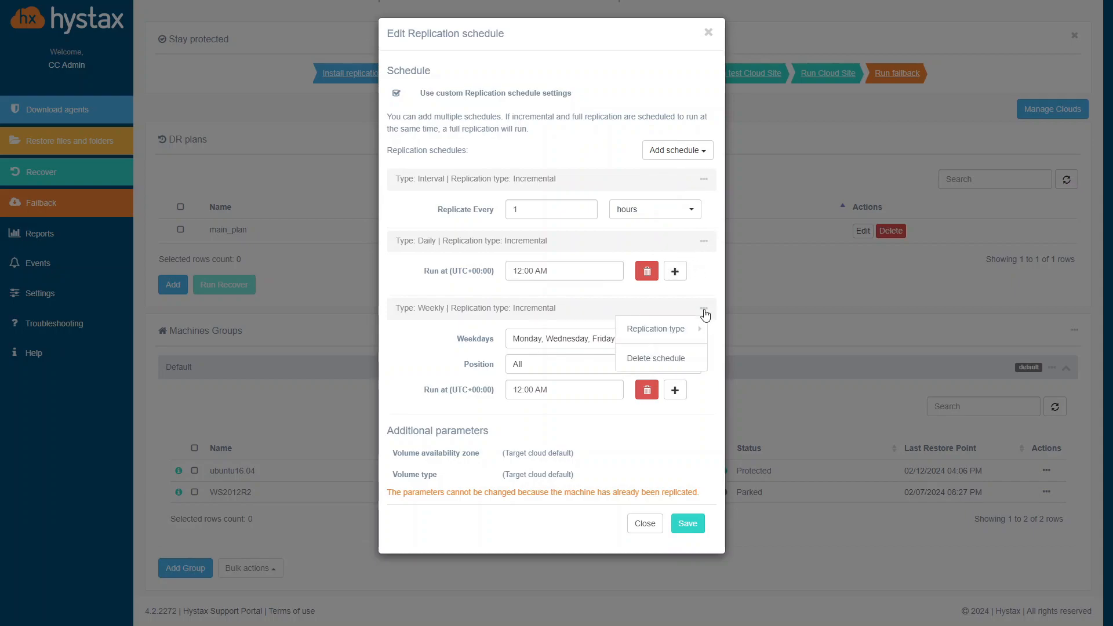
mouse_move(693, 345)
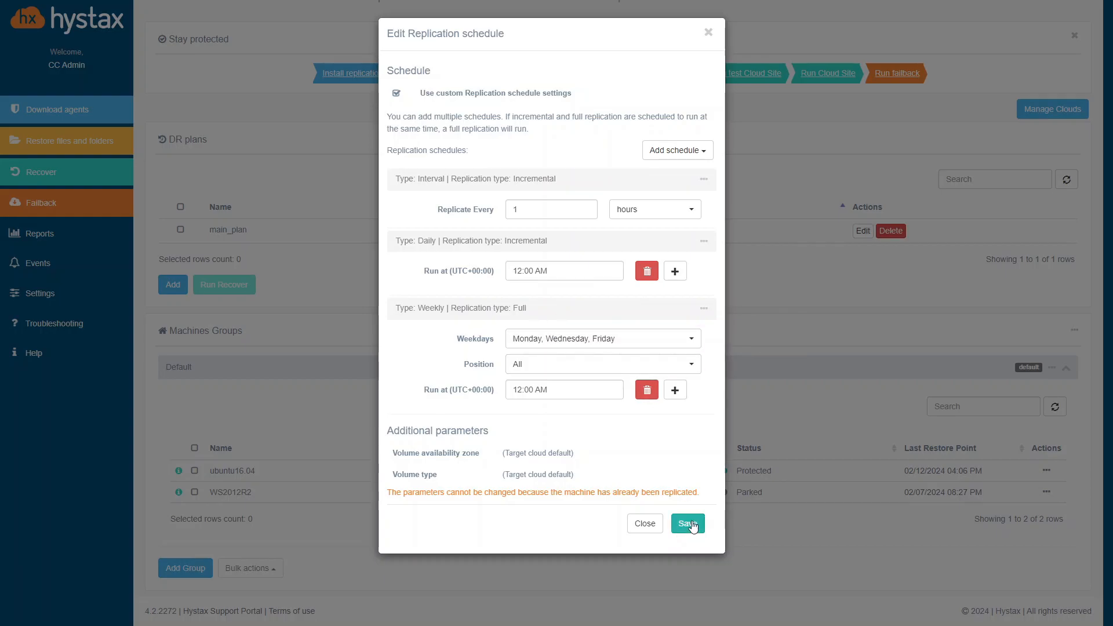
click(707, 39)
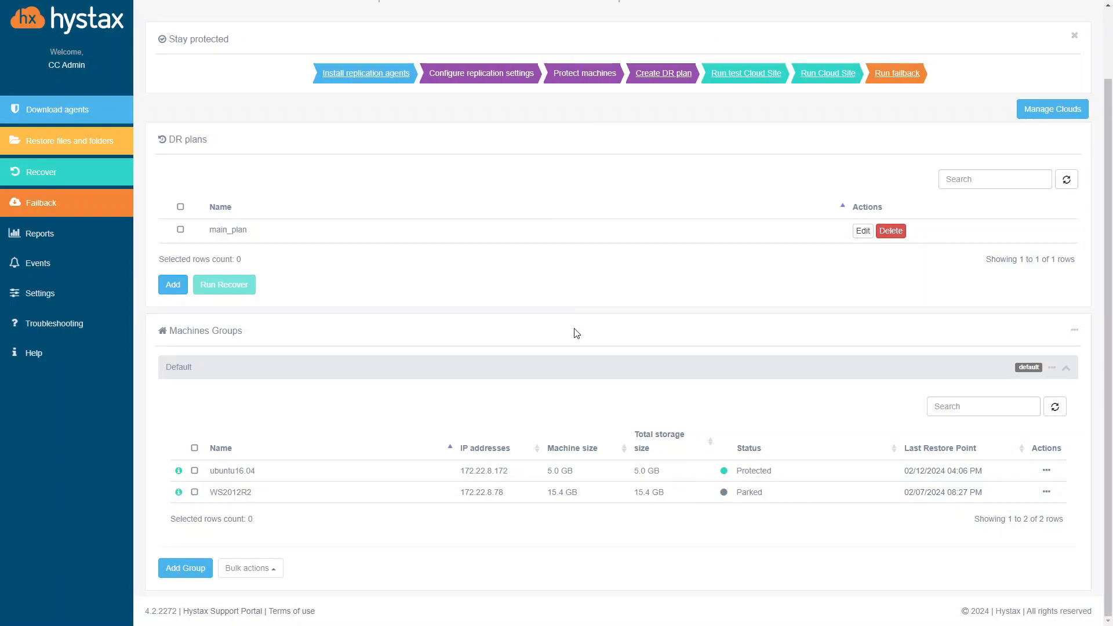
- Examine the replication schedule and retention options offered for the ubuntu16.04 machine, the Default group and all machine groups
click(1047, 471)
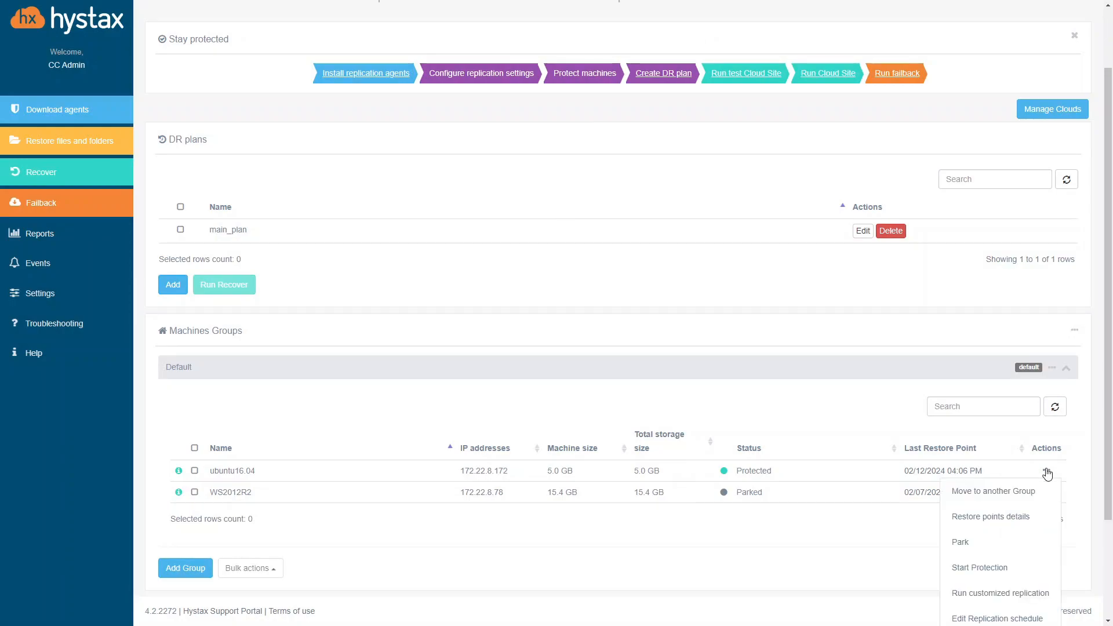
scroll(1047, 472, down, 2)
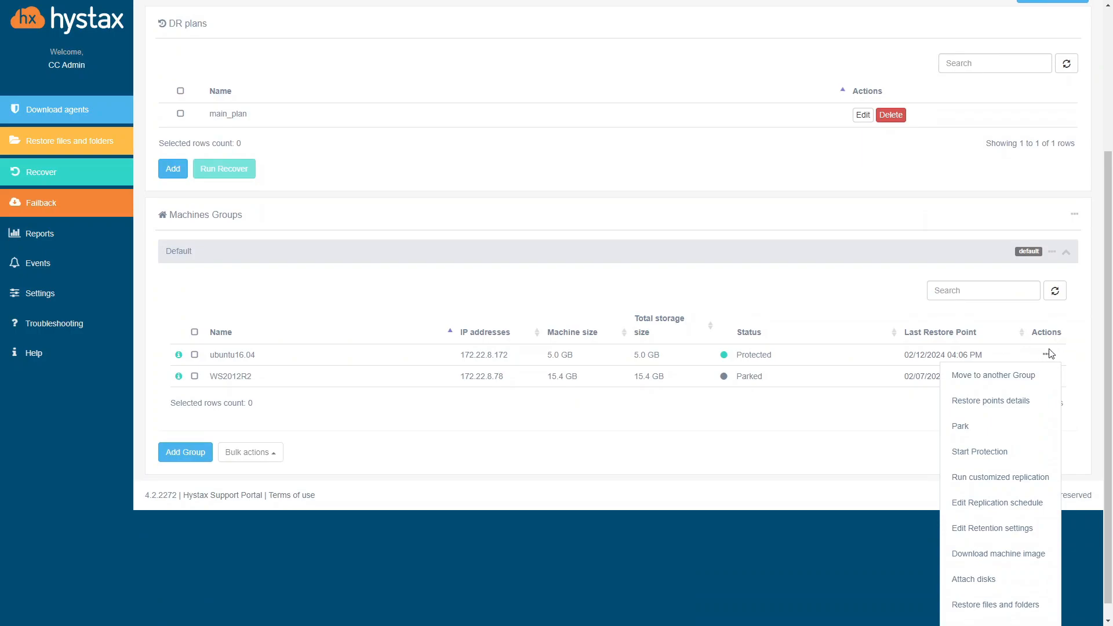
scroll(1066, 316, up, 2)
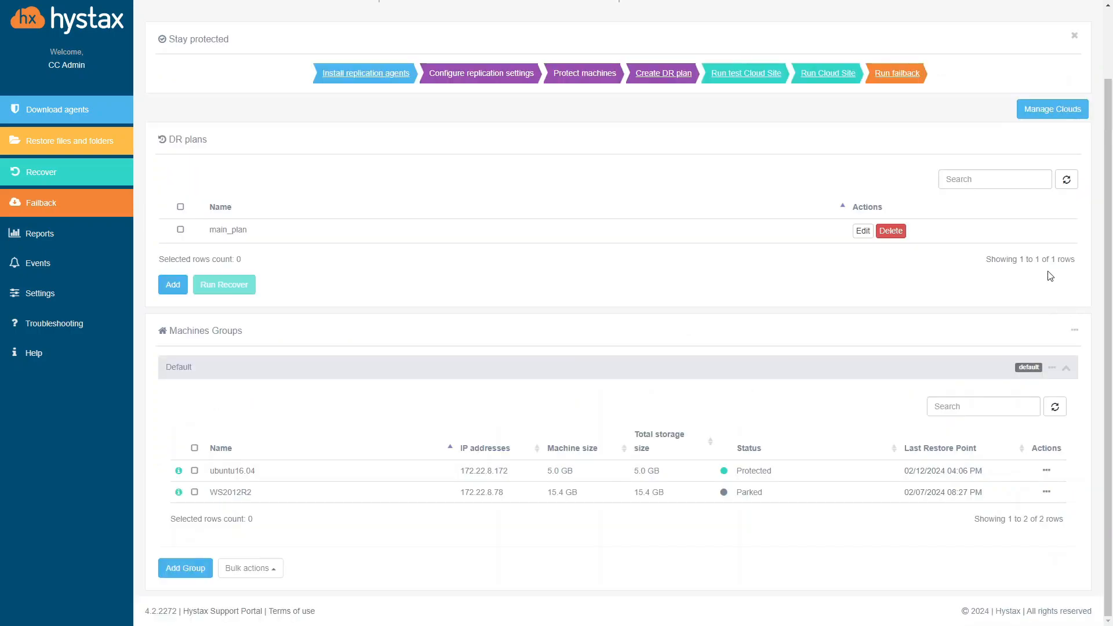
click(1052, 367)
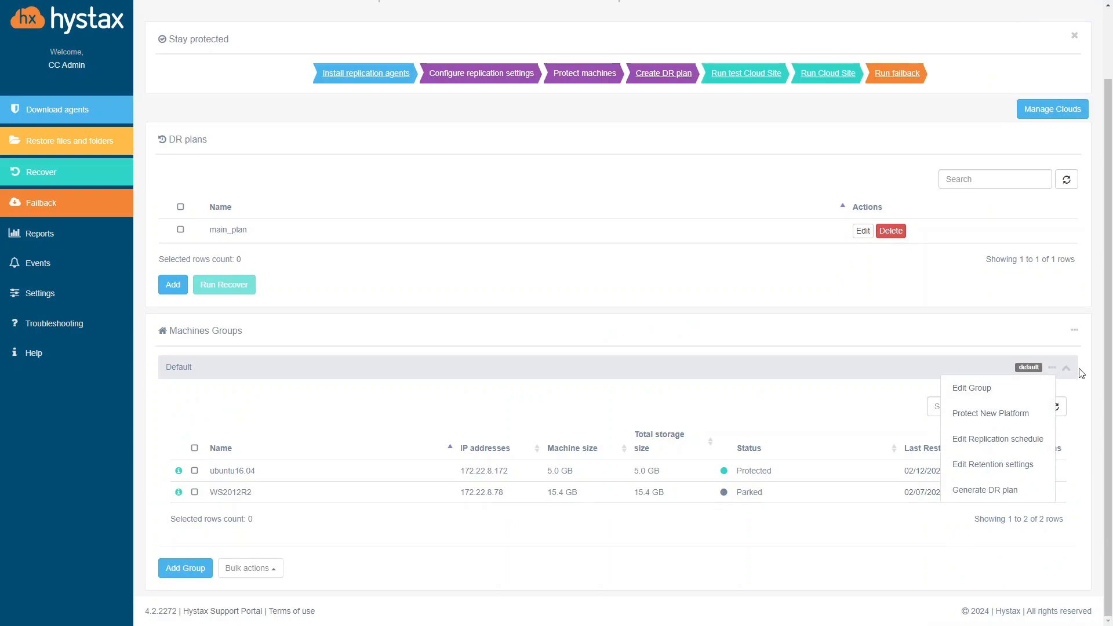
click(1074, 330)
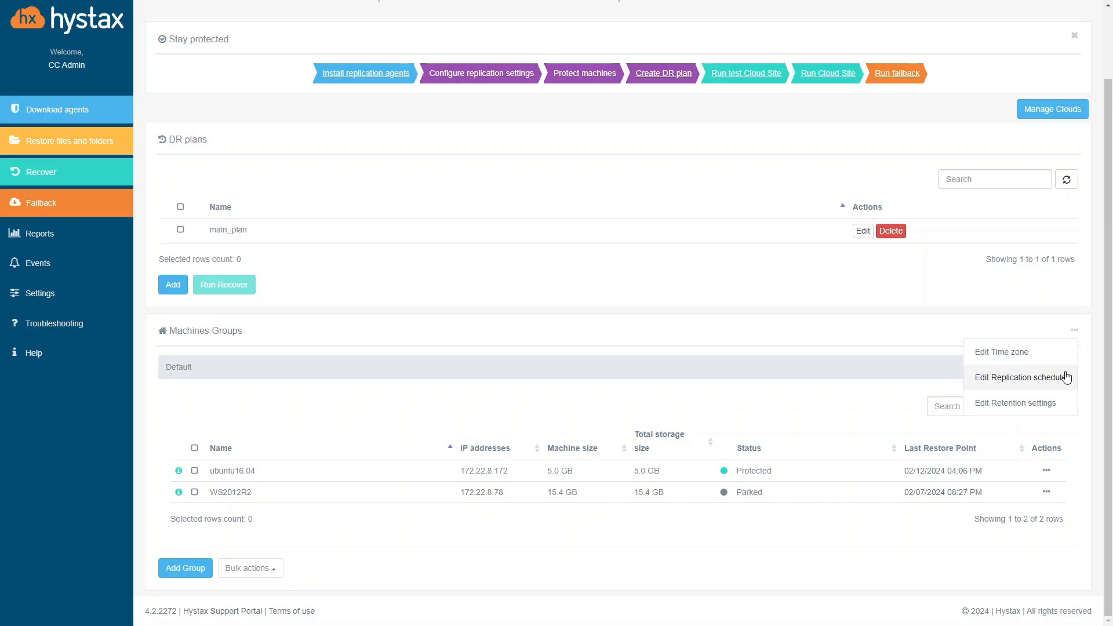
click(703, 404)
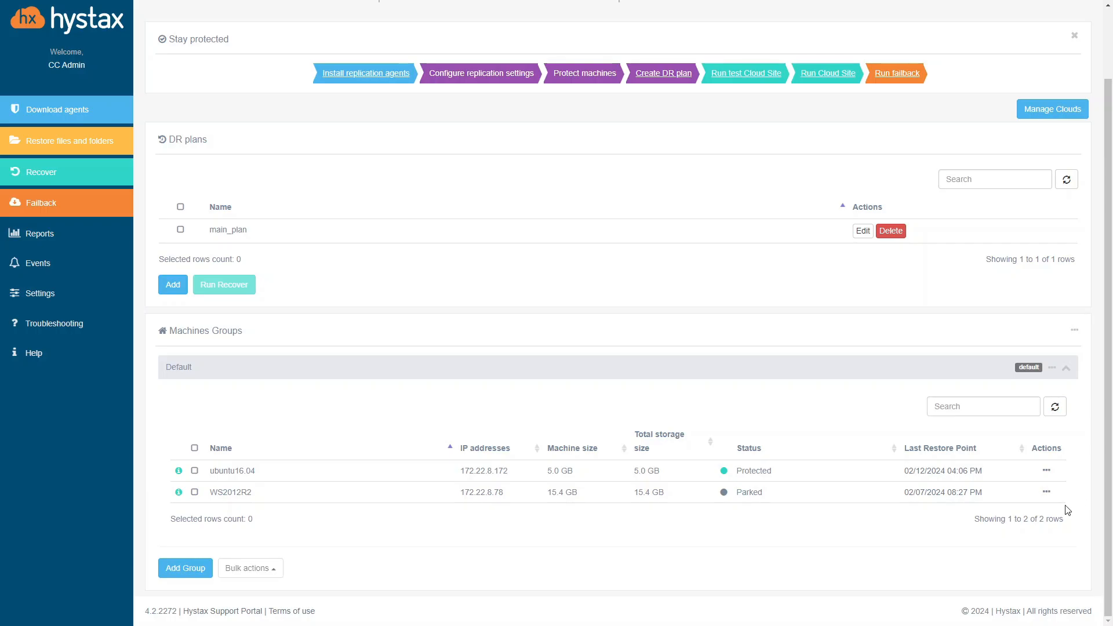
- Open the retention settings of ubuntu16.04 and check the options for keeping the last restore points
click(1046, 470)
scroll(1046, 492, down, 2)
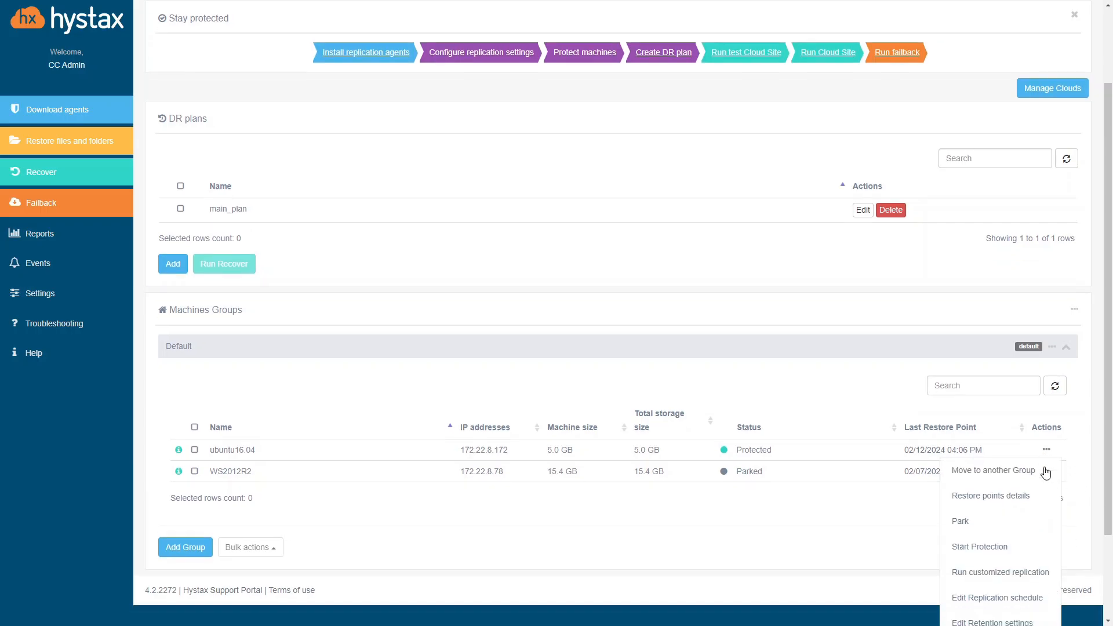
click(1019, 527)
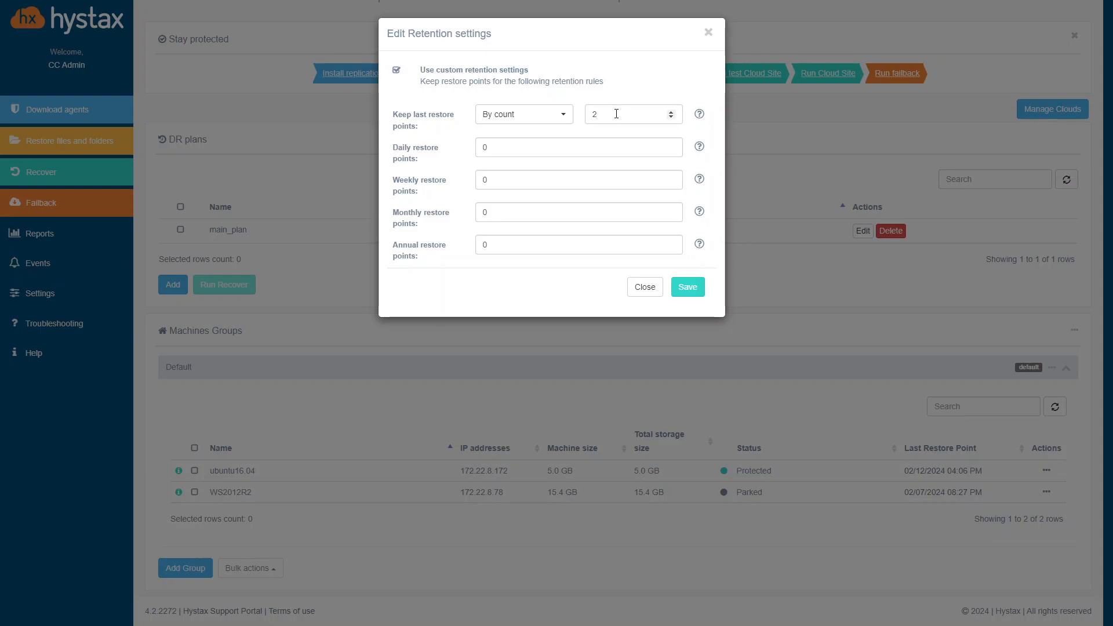
click(562, 115)
click(567, 118)
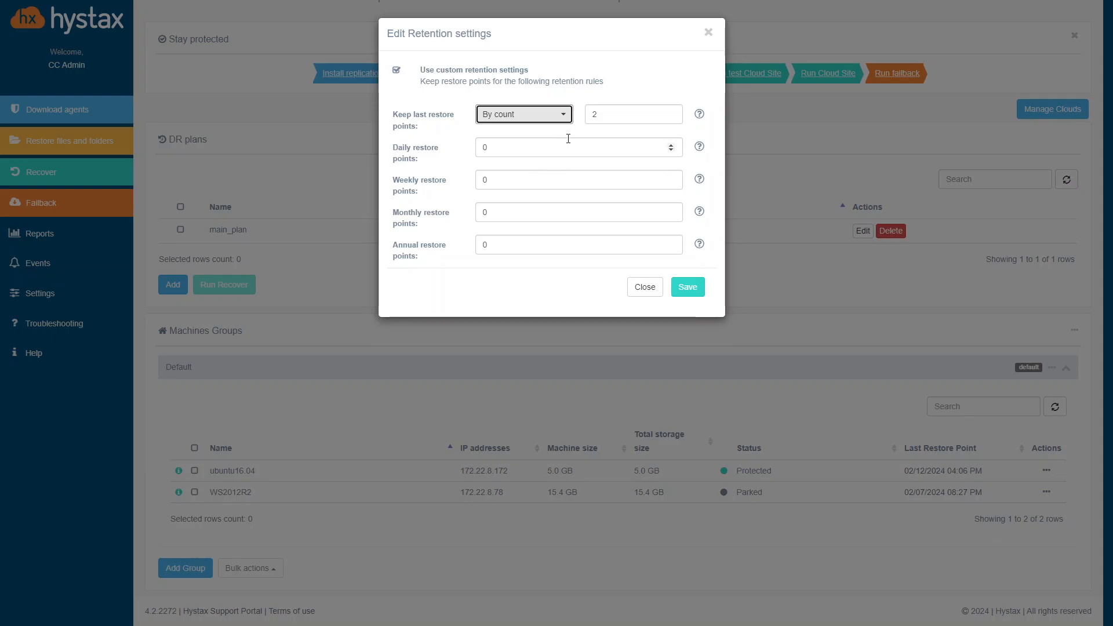
- Set 3 daily, 2 weekly, 3 monthly and 2 annual restore points for ubuntu16.04, and close the retention settings without saving
drag(520, 149, 485, 212)
text(323)
drag(510, 250, 478, 244)
text(2)
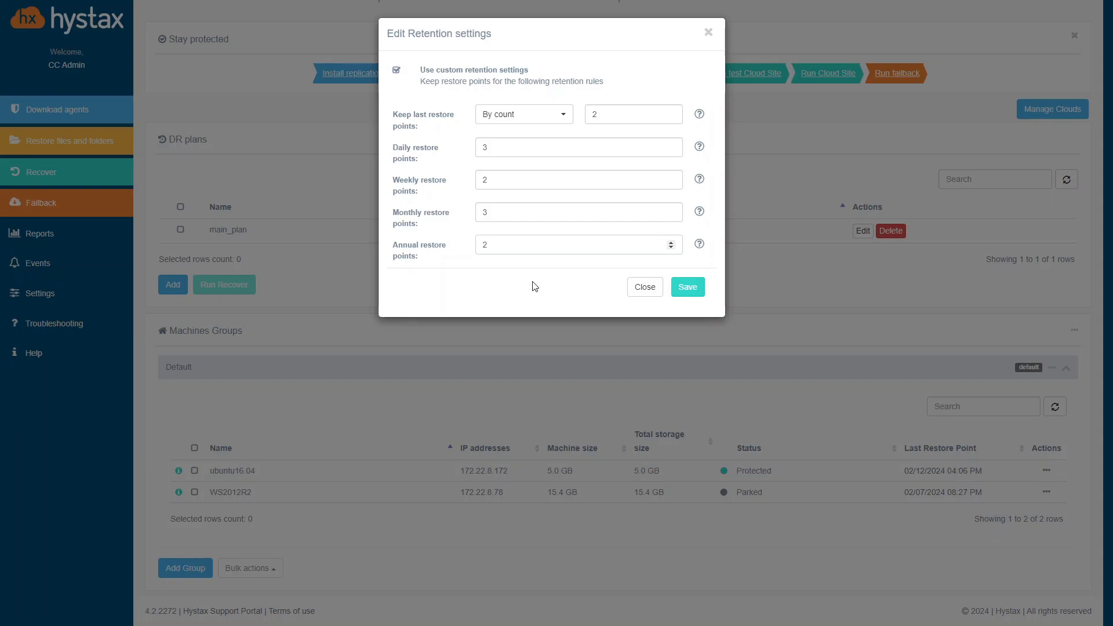
click(708, 31)
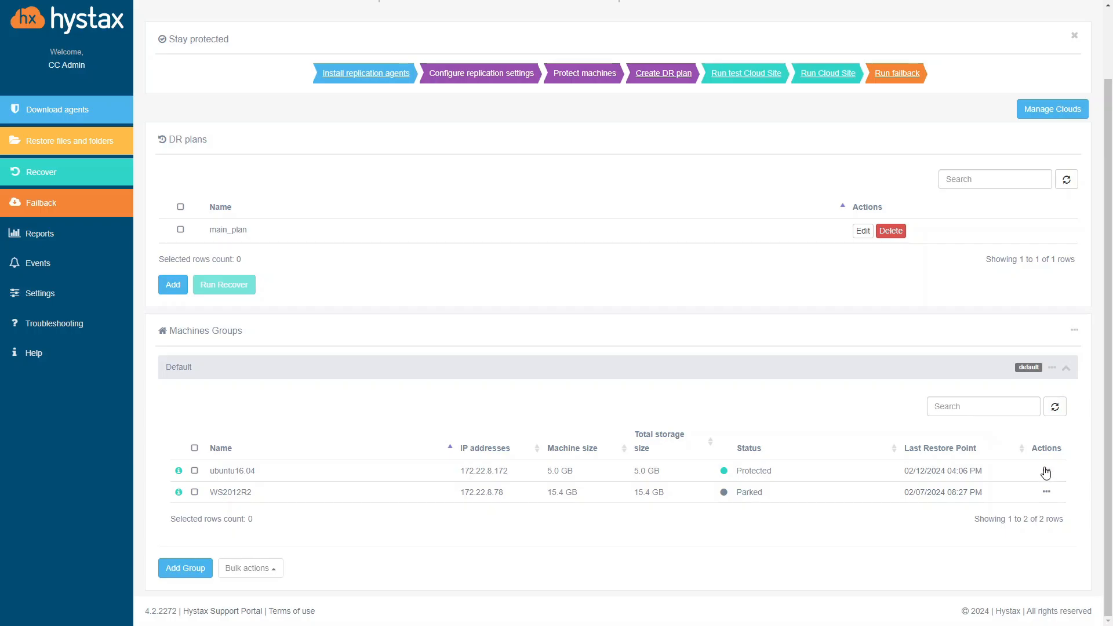
- Locate the retention settings option at machine level for ubuntu16.04, for the Default group and for all machine groups
click(1045, 471)
scroll(1031, 499, down, 2)
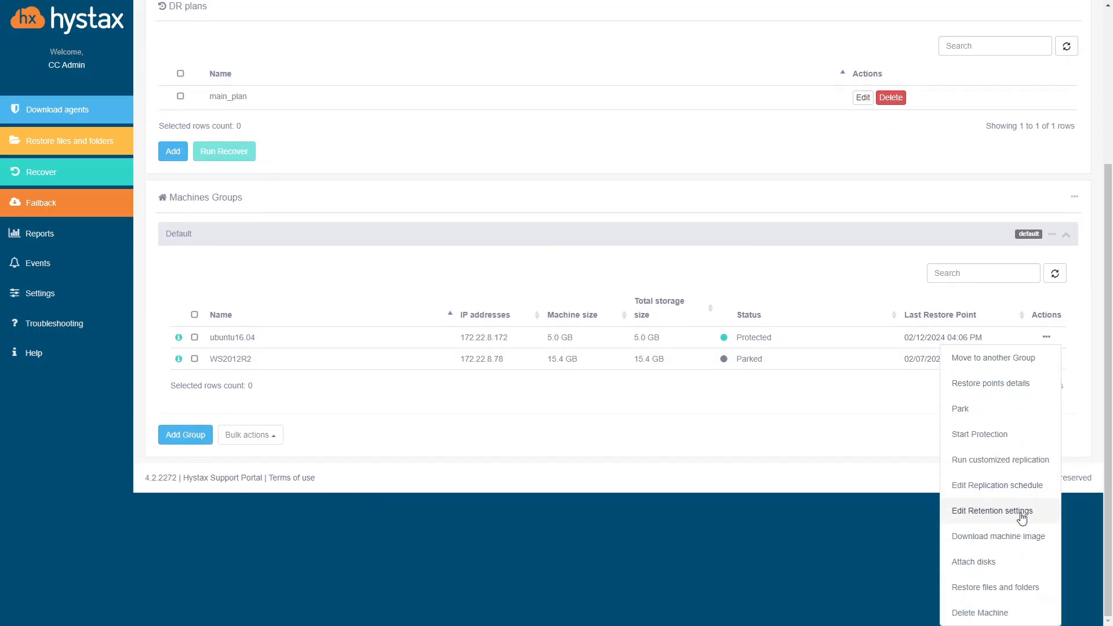
click(1051, 235)
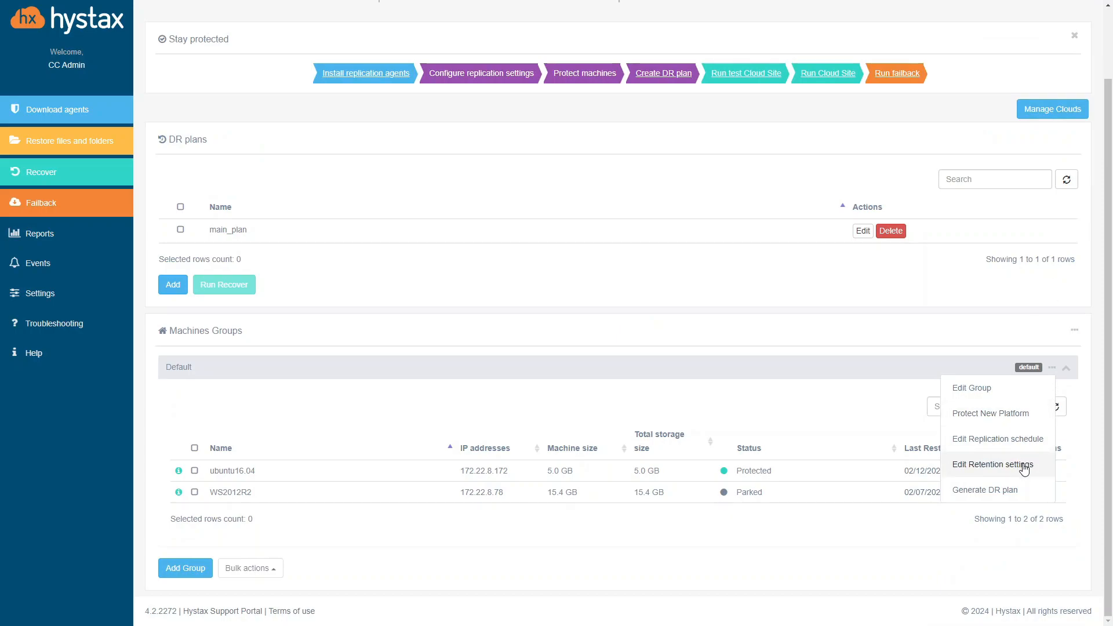
click(1074, 330)
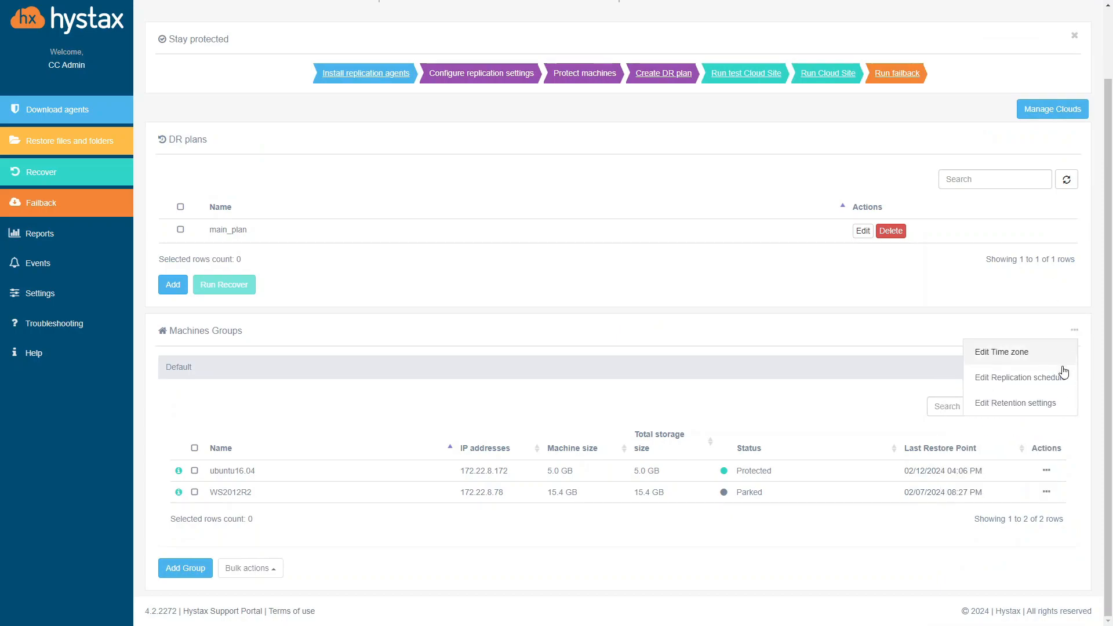
click(835, 408)
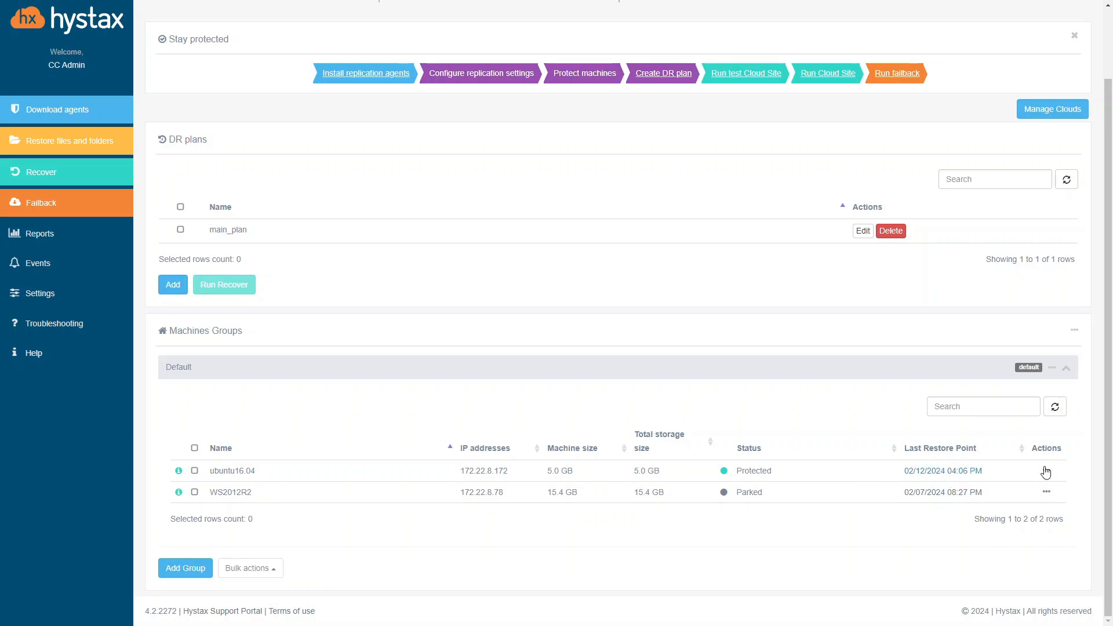
- Generate download links for the ubuntu16.04 machine image from the 02/12/2024 04:06 PM restore point, expiring after 3 hours
click(1046, 471)
scroll(1014, 470, down, 3)
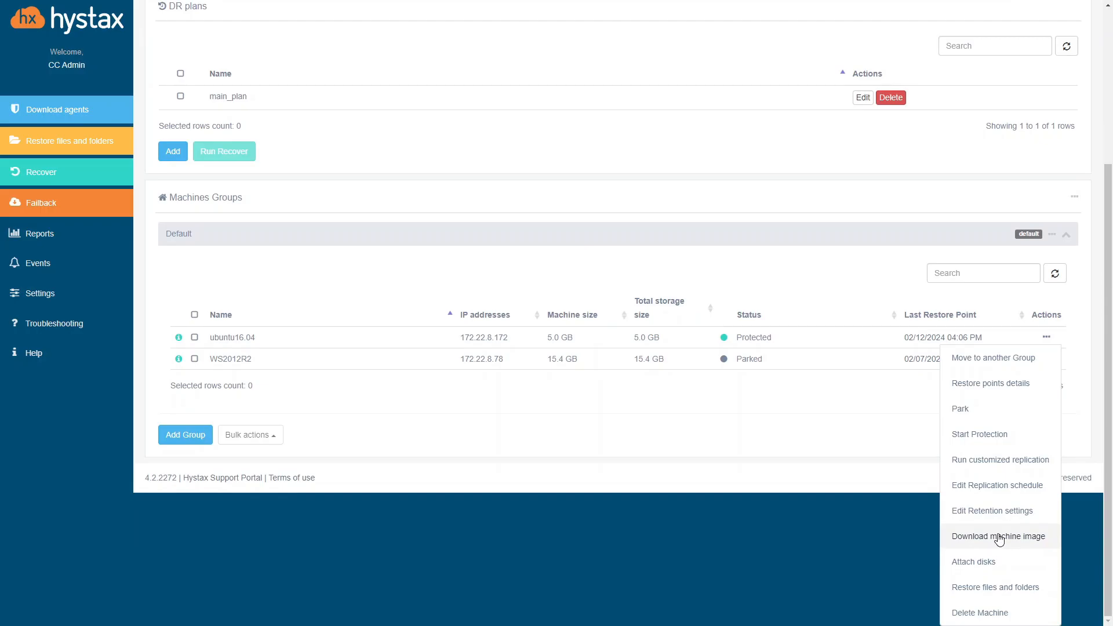
click(997, 537)
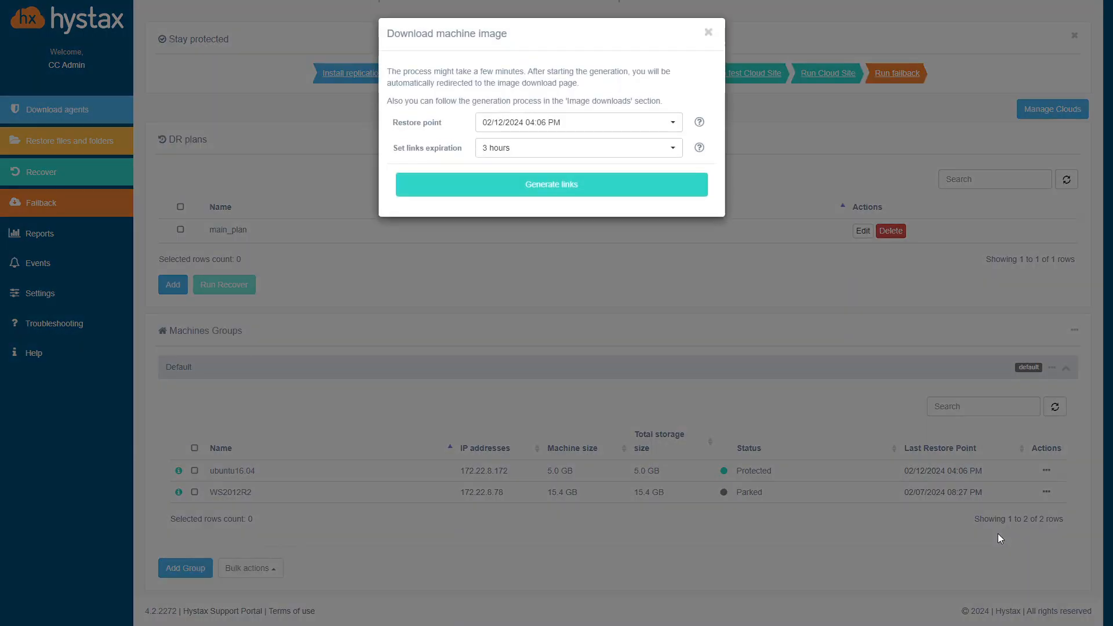
click(556, 123)
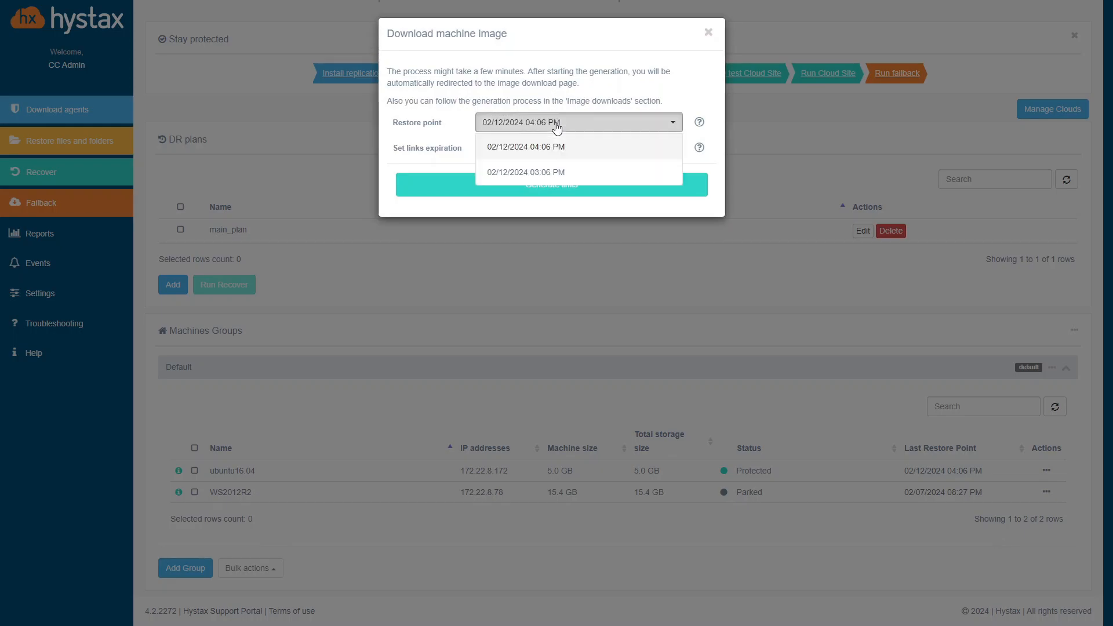
click(557, 123)
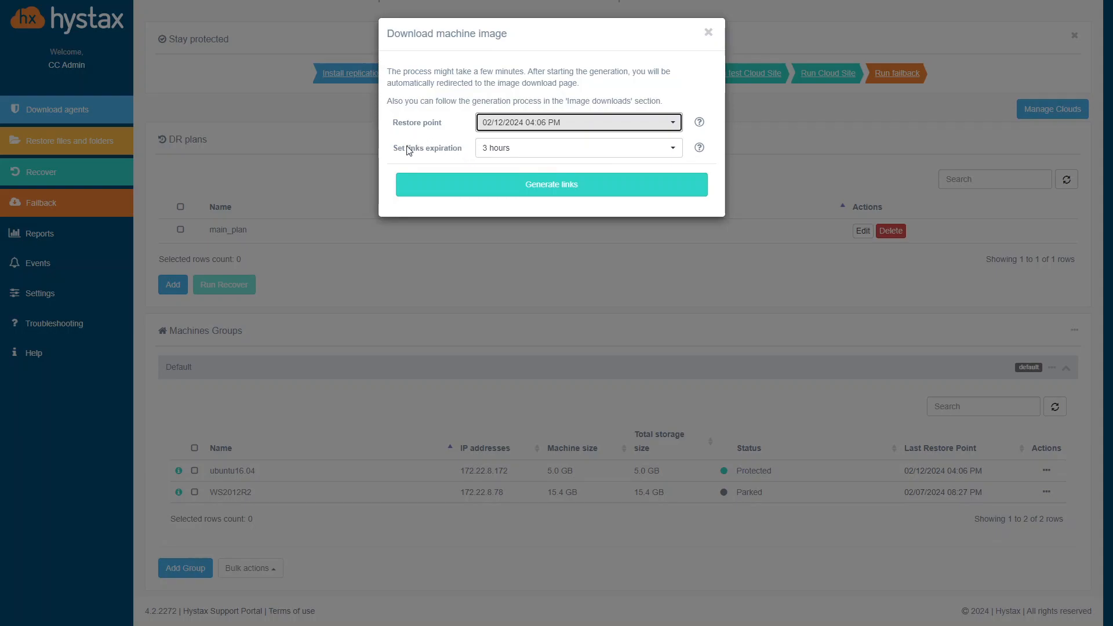
click(518, 150)
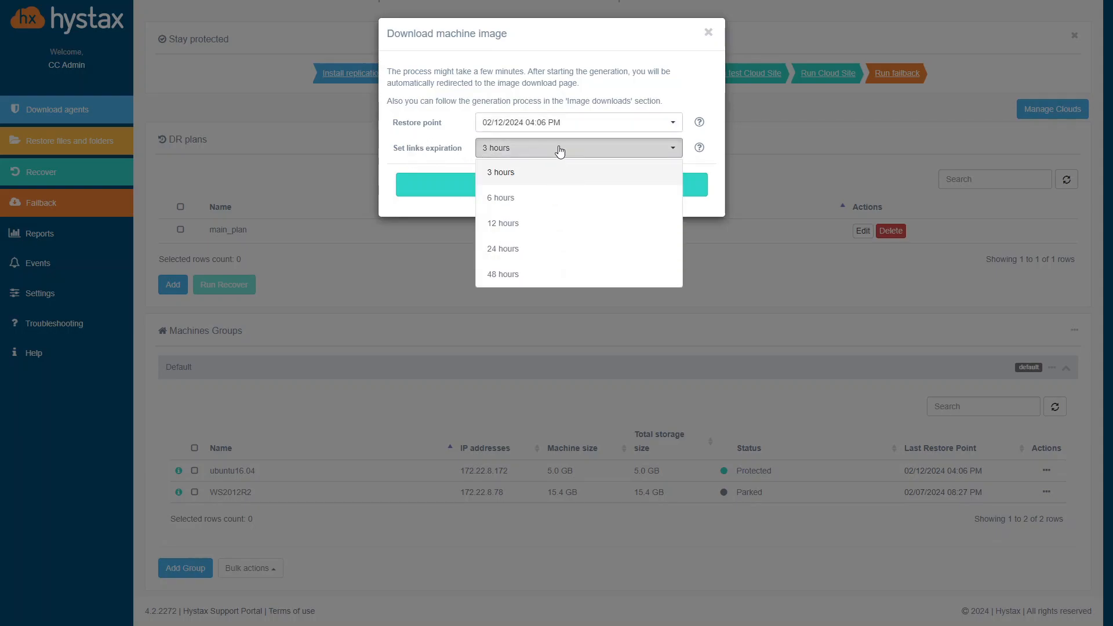
click(559, 172)
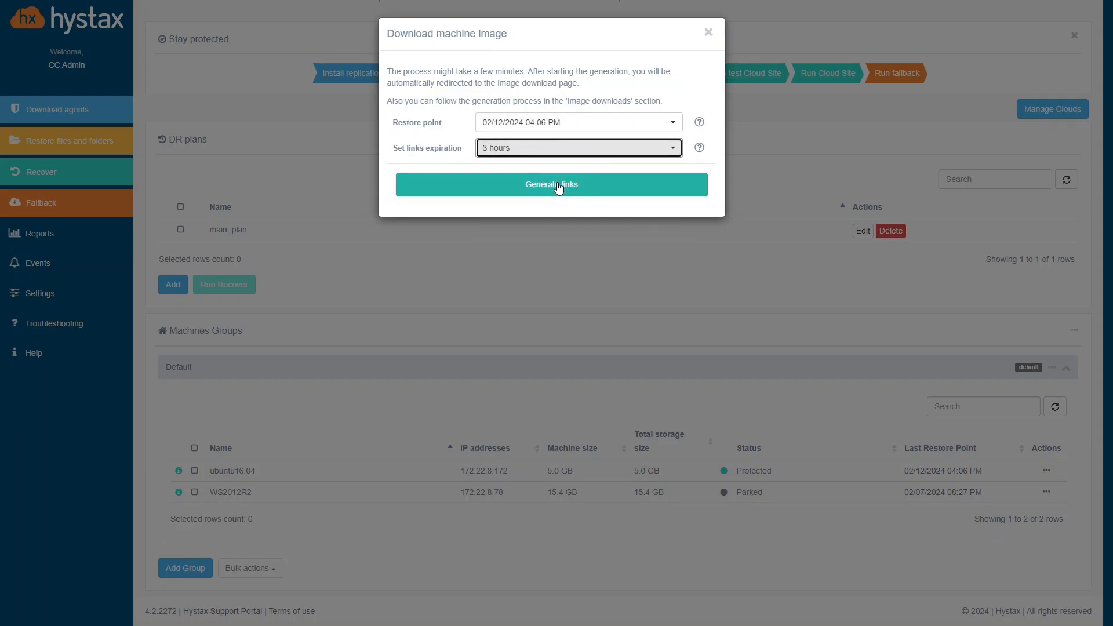
click(558, 187)
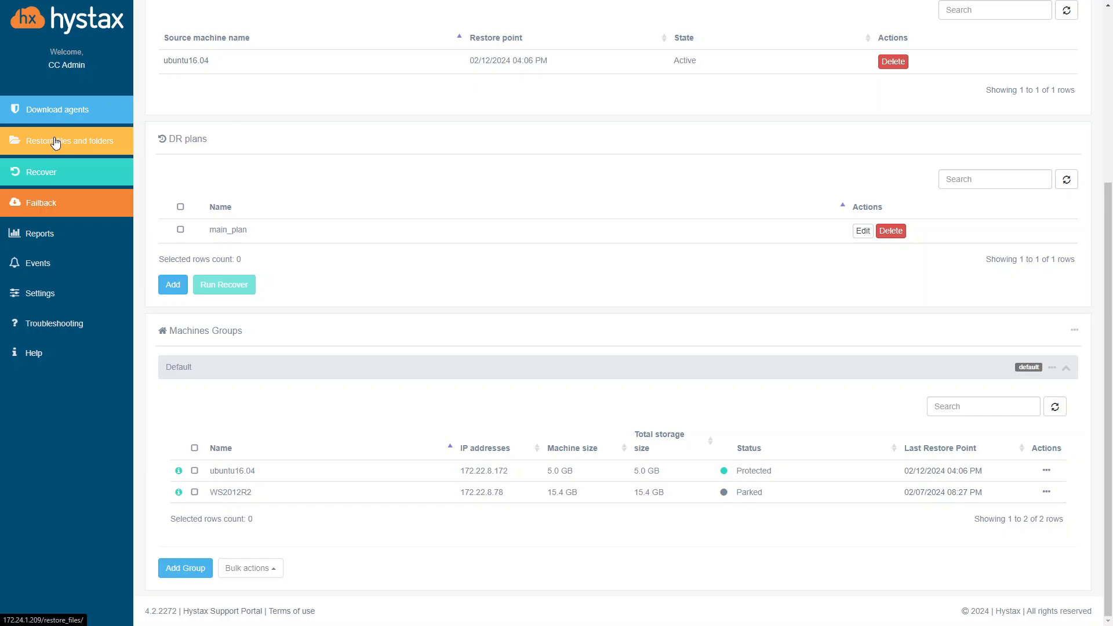
- Browse the files and folders of ubuntu16.04 from the 02/12/2024 04:06 PM restore point and open Volume 1
click(1047, 470)
scroll(1049, 470, down, 3)
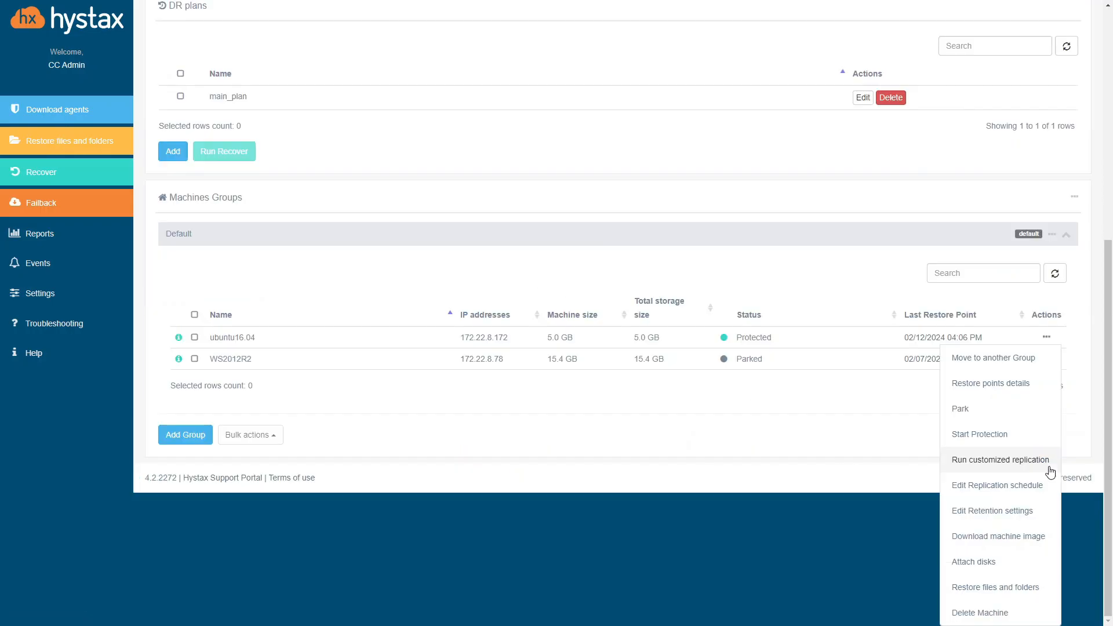
click(1012, 594)
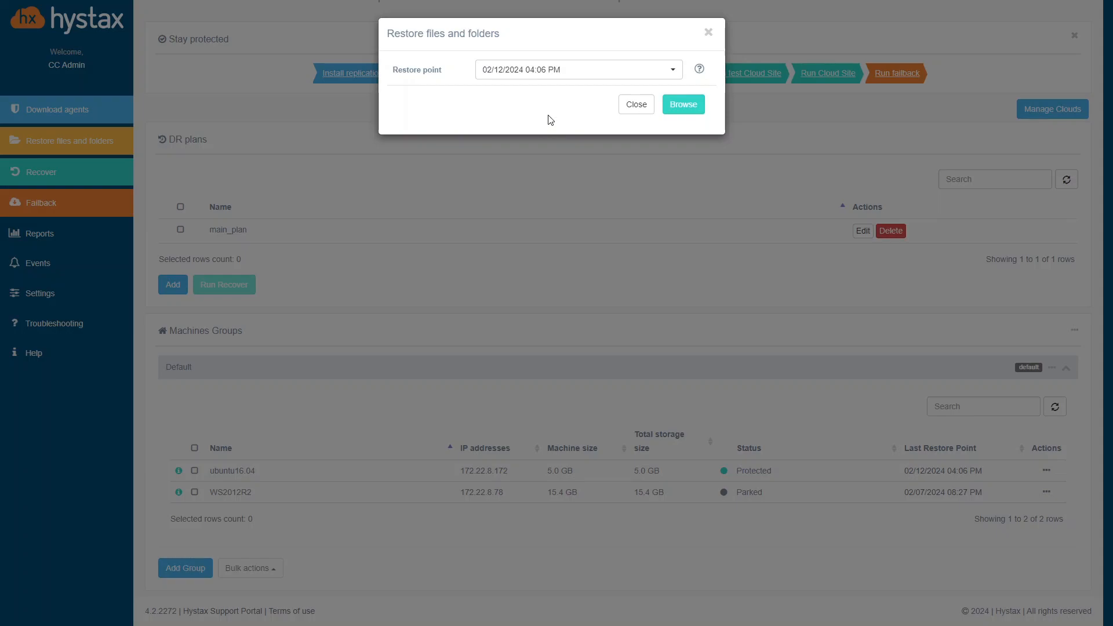
click(560, 71)
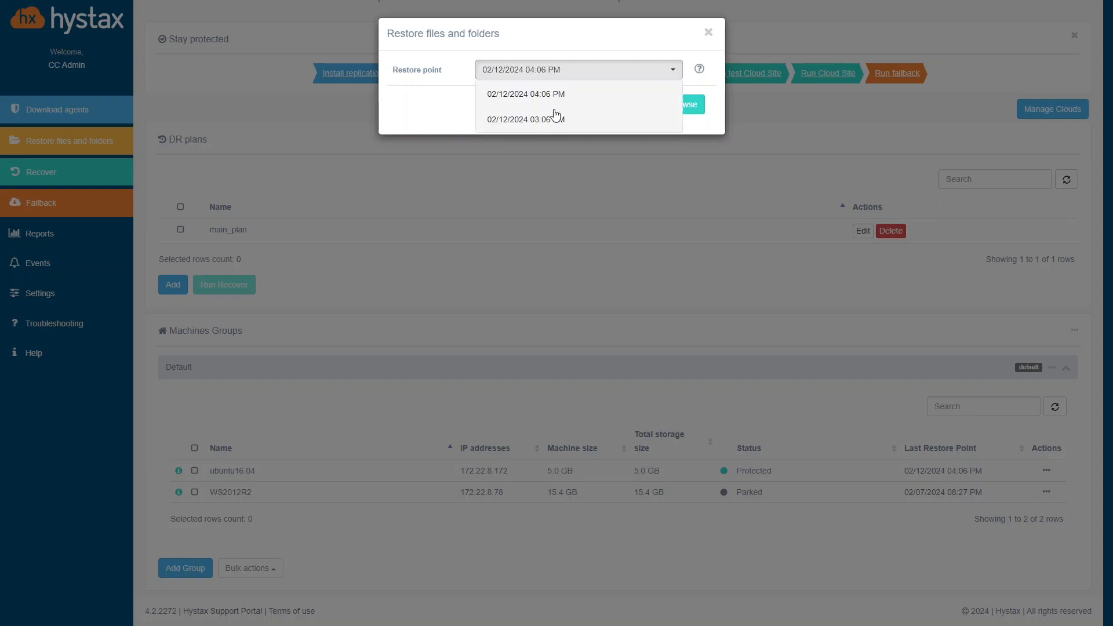
click(555, 96)
click(675, 105)
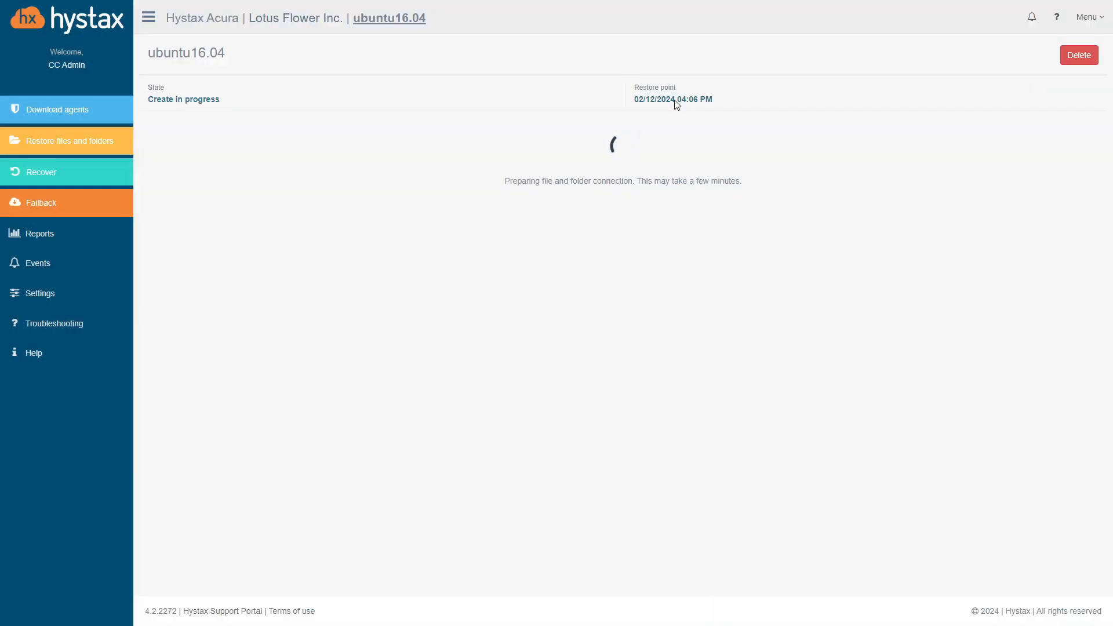
double_click(224, 163)
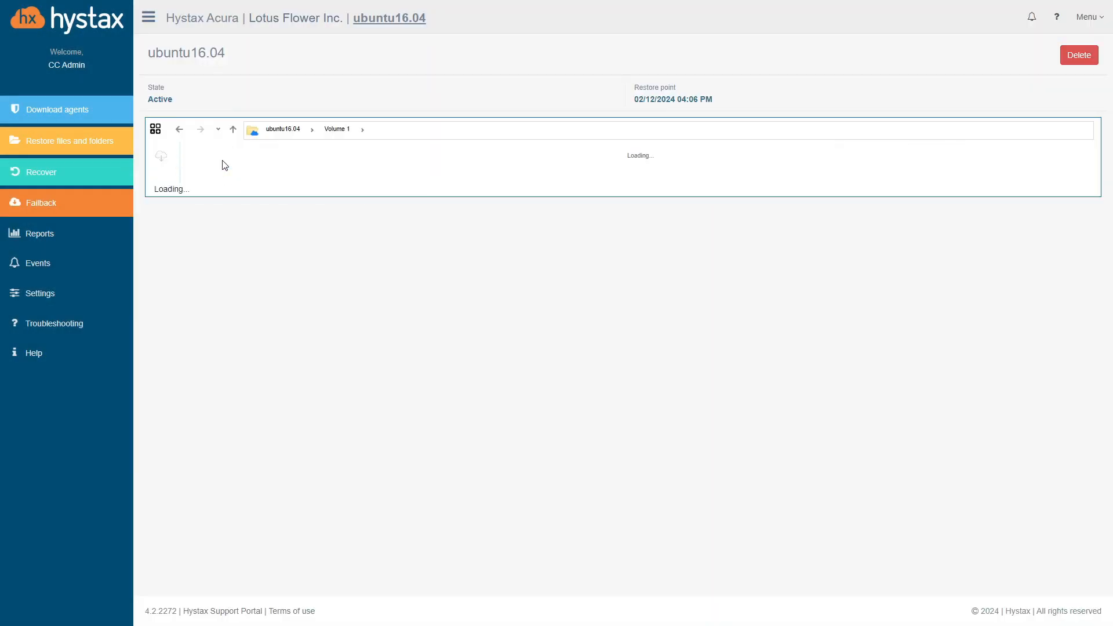
click(229, 190)
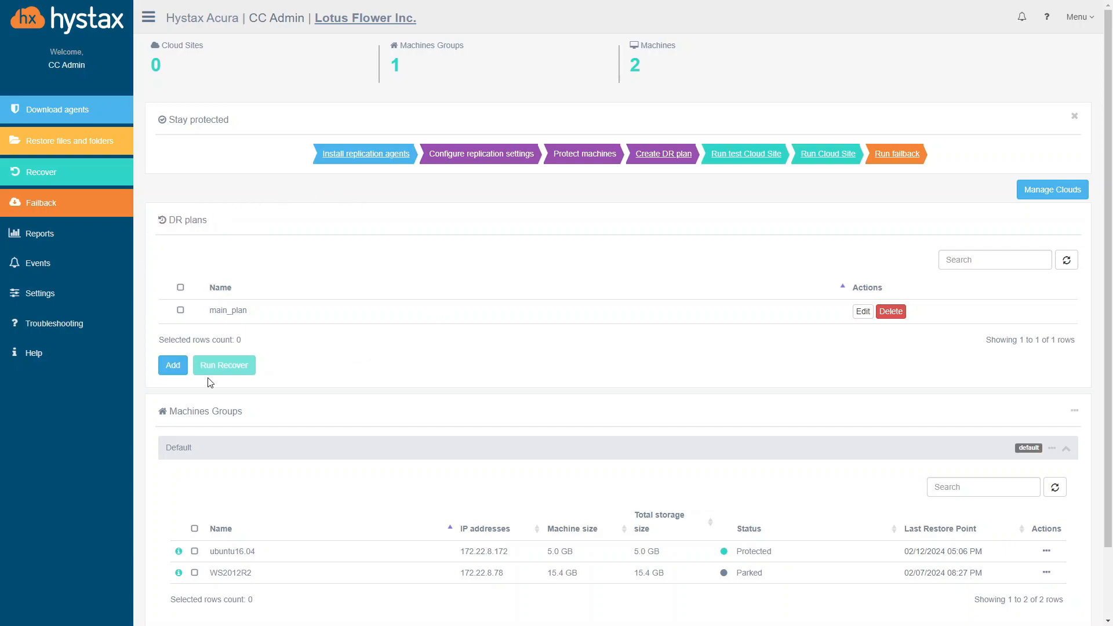
- Start a new DR plan with all Default group machines in Rank 0, check ubuntu16.04's settings, and close it without saving
click(172, 365)
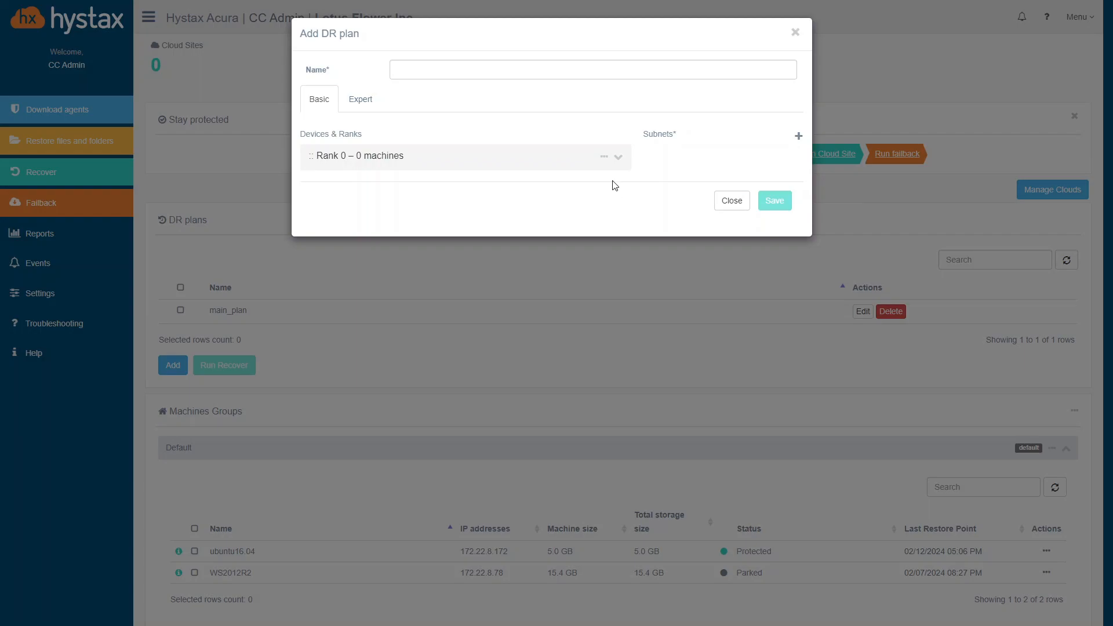
click(618, 158)
click(604, 157)
mouse_move(594, 179)
mouse_move(631, 181)
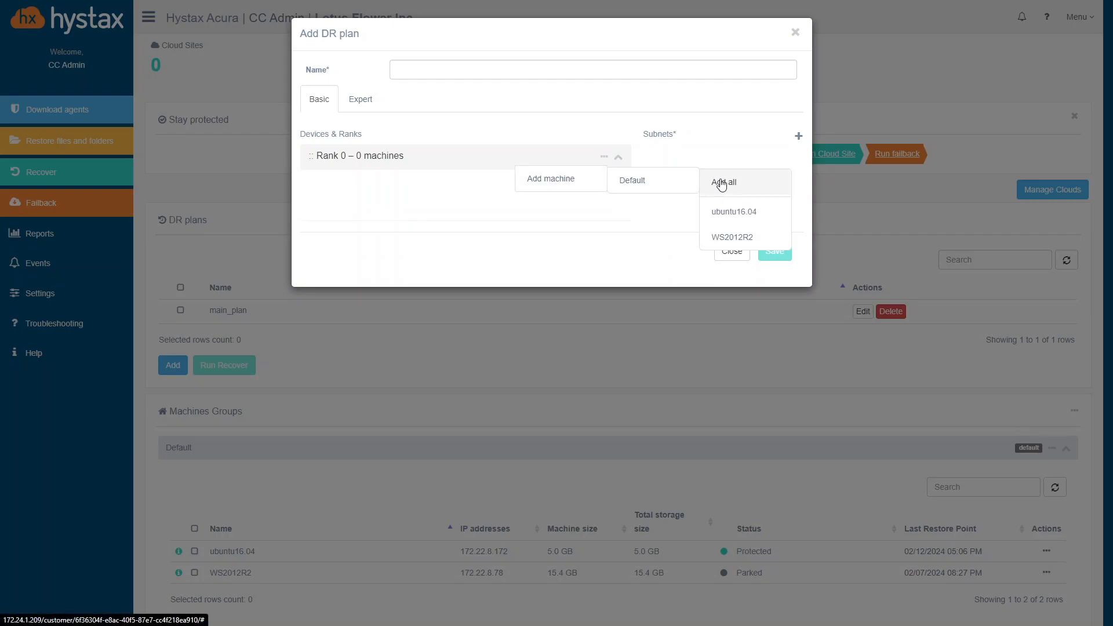
click(721, 183)
click(609, 193)
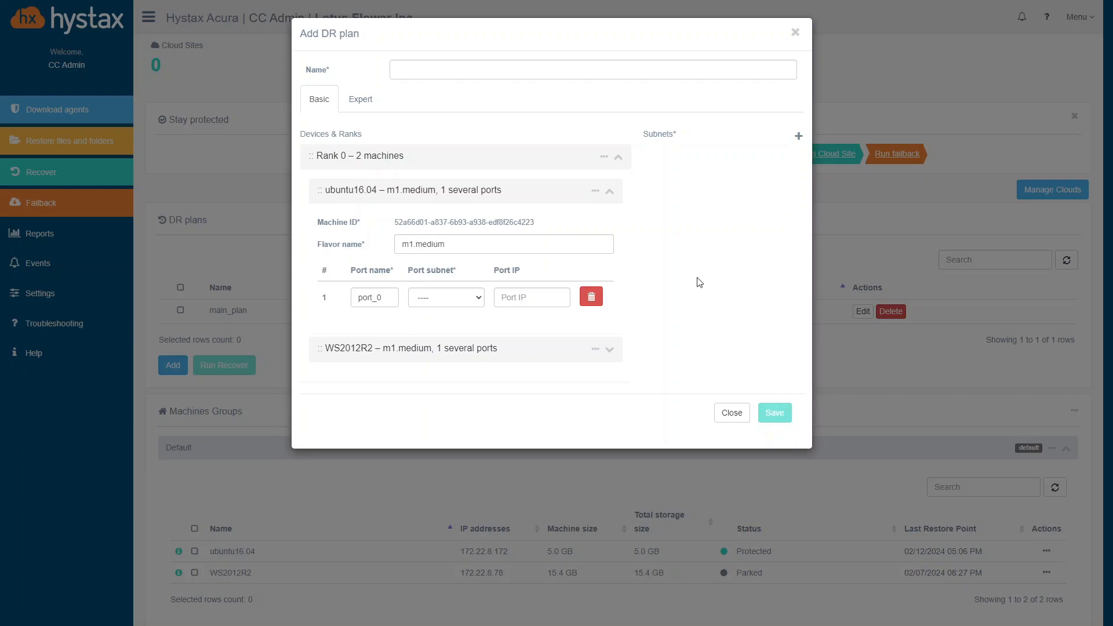
click(795, 35)
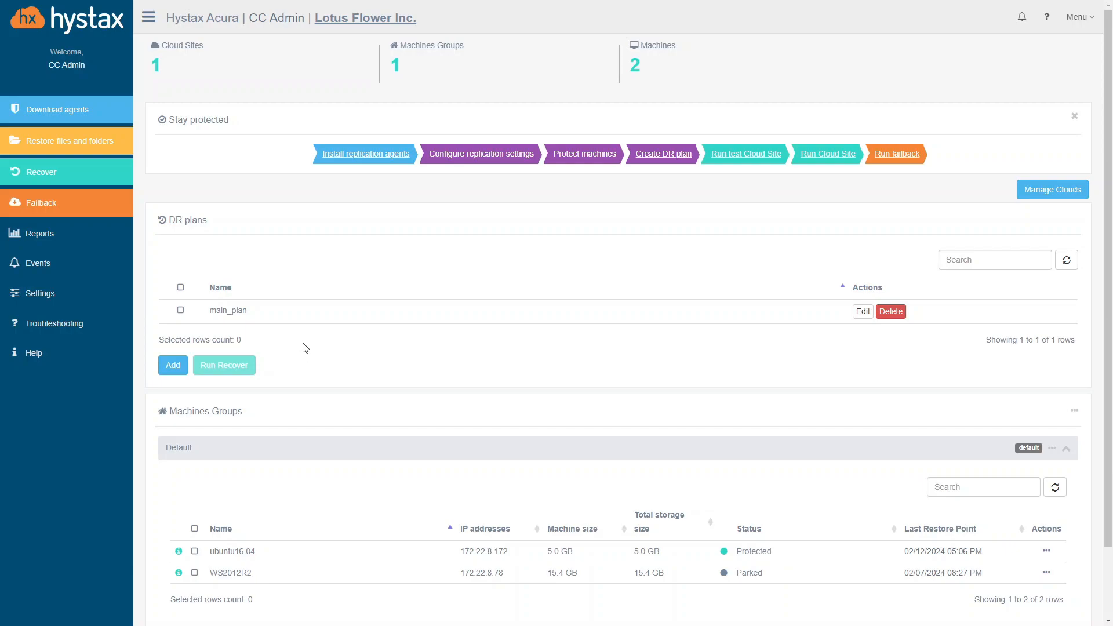
- Run recovery of the main_plan DR plan and open the details of the cloud site CloudSite2024
click(180, 312)
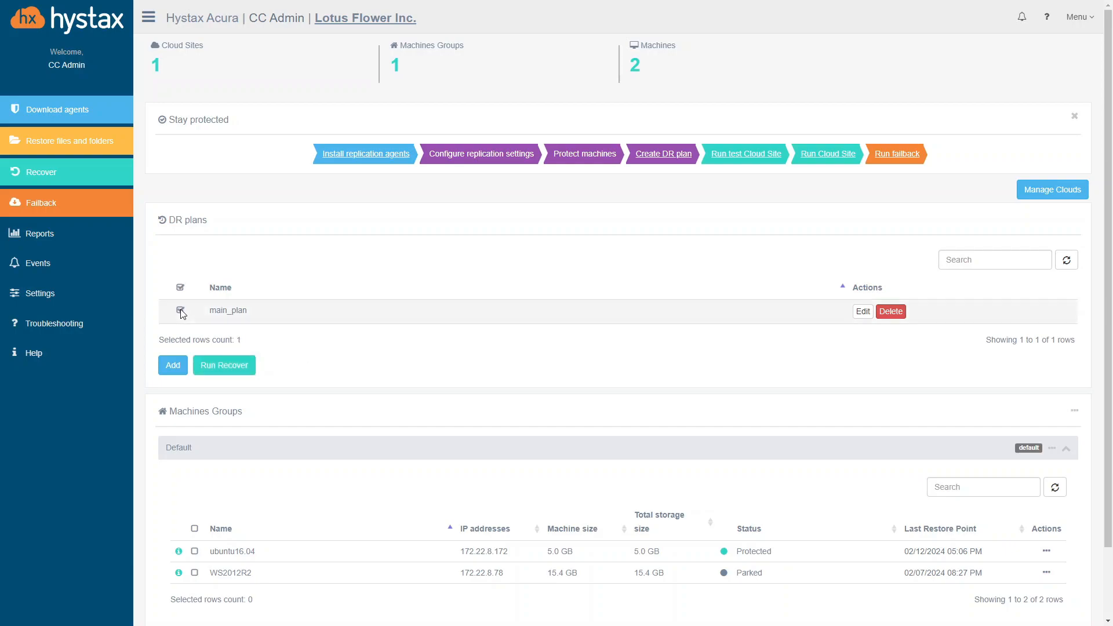
click(241, 363)
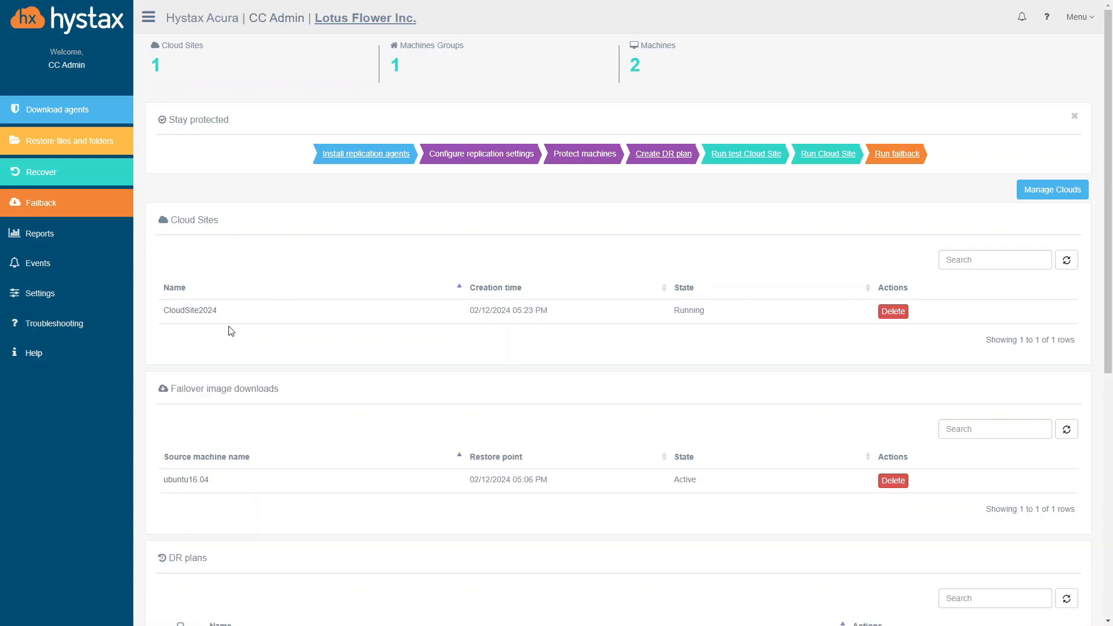
click(201, 313)
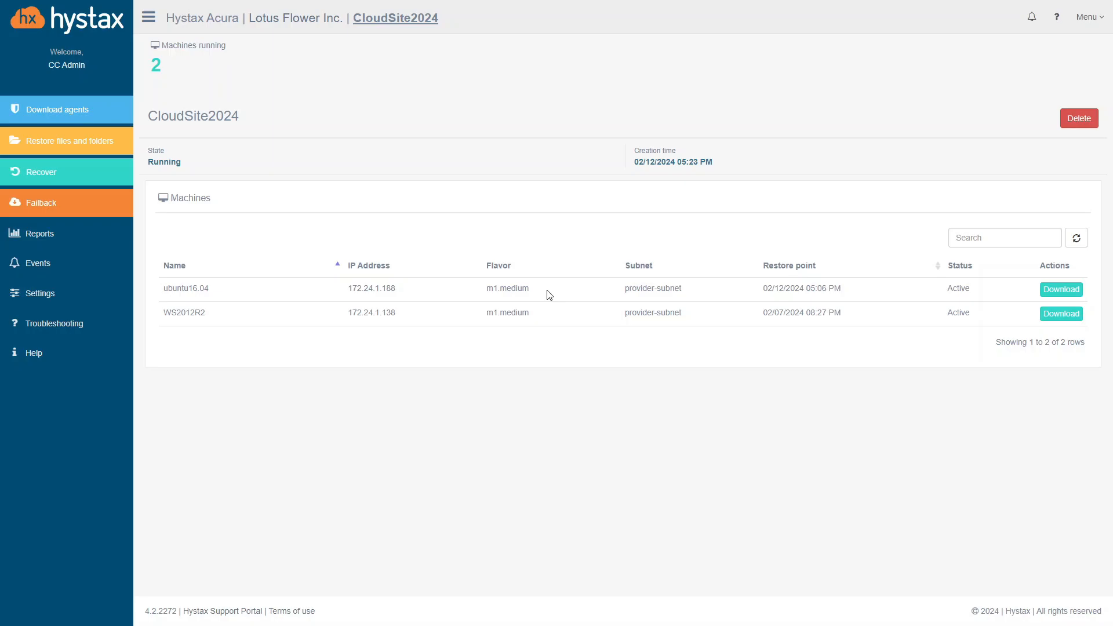
- Request failover image download links for ubuntu16.04 in CloudSite2024 with a 3-hour expiration, and close the dialog
click(1044, 289)
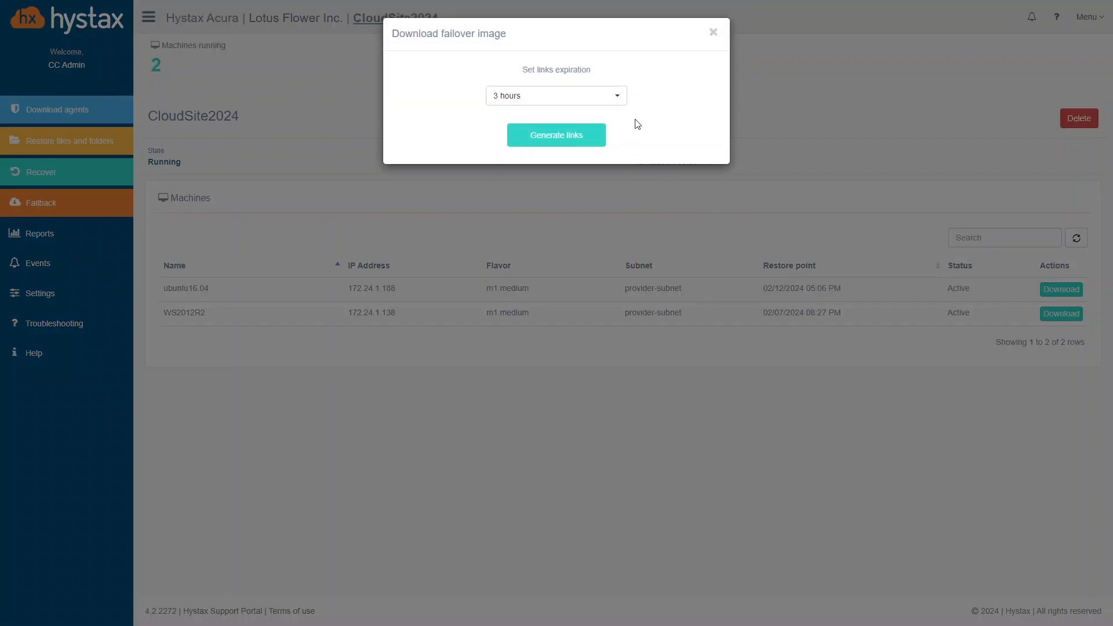
click(541, 141)
click(713, 33)
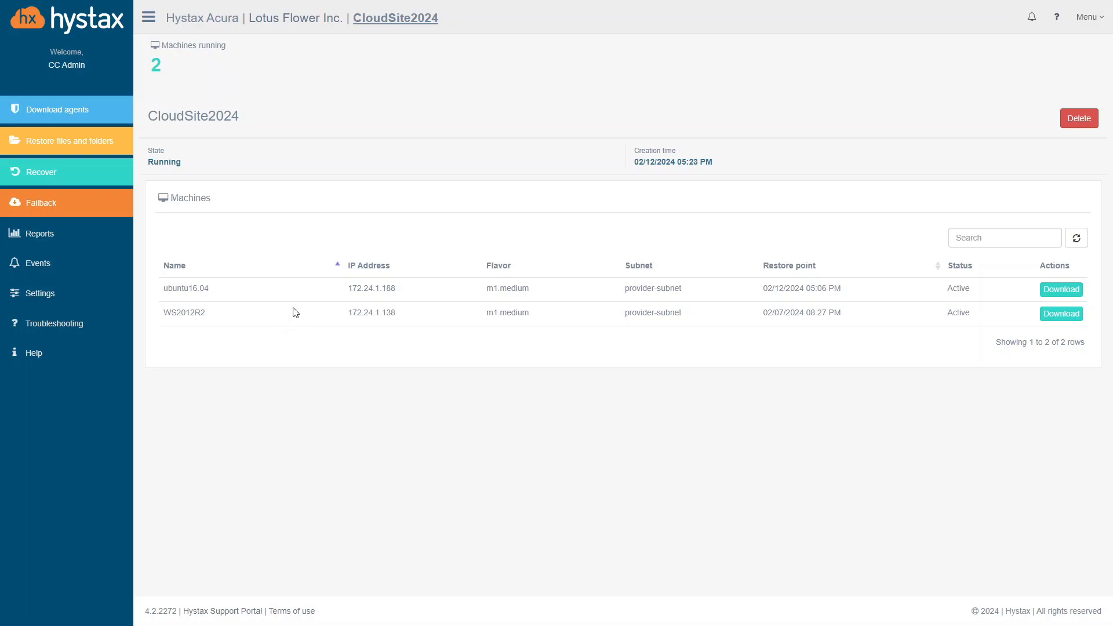
- Start a failback, select the customer and proceed to the choice of target cloud type
click(59, 206)
click(258, 245)
click(1000, 316)
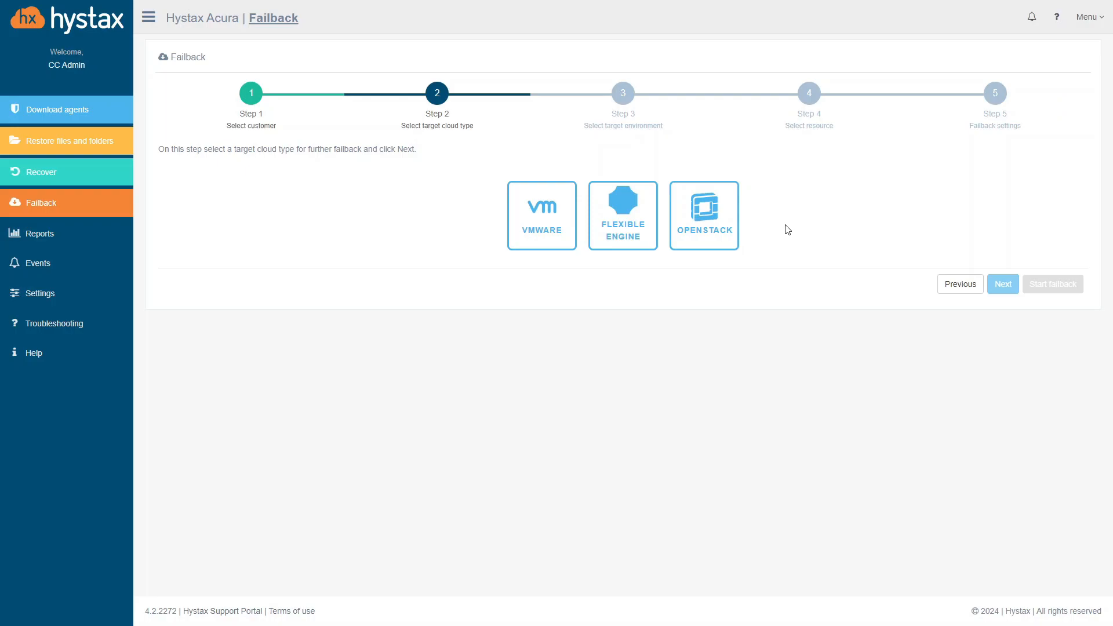
- Leave full-screen mode and return to the overview page with the customers list
key(F11)
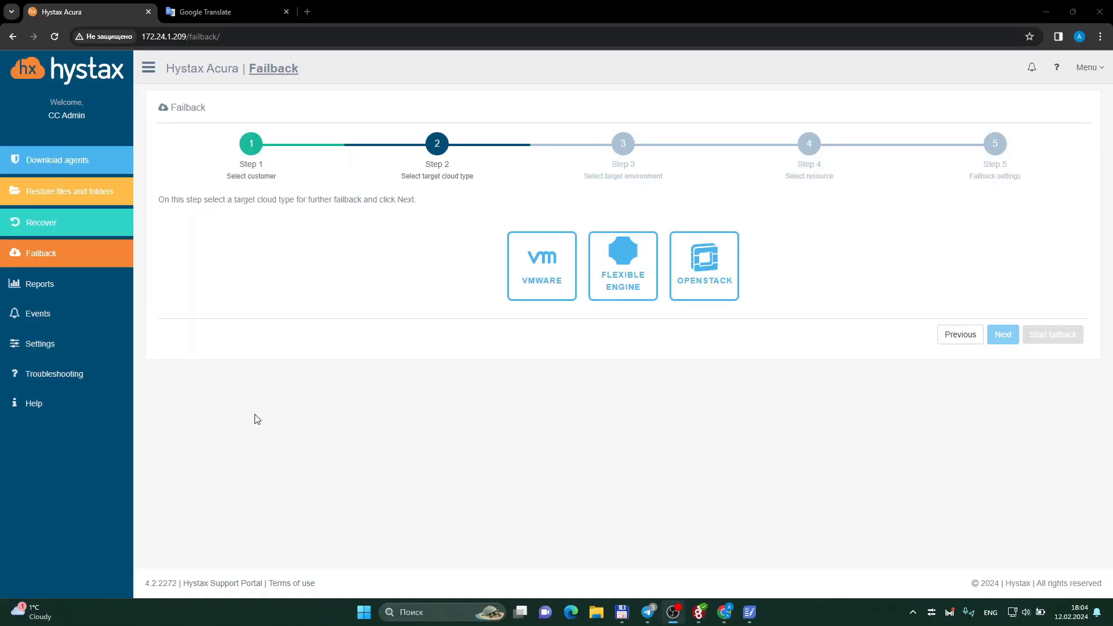
click(79, 75)
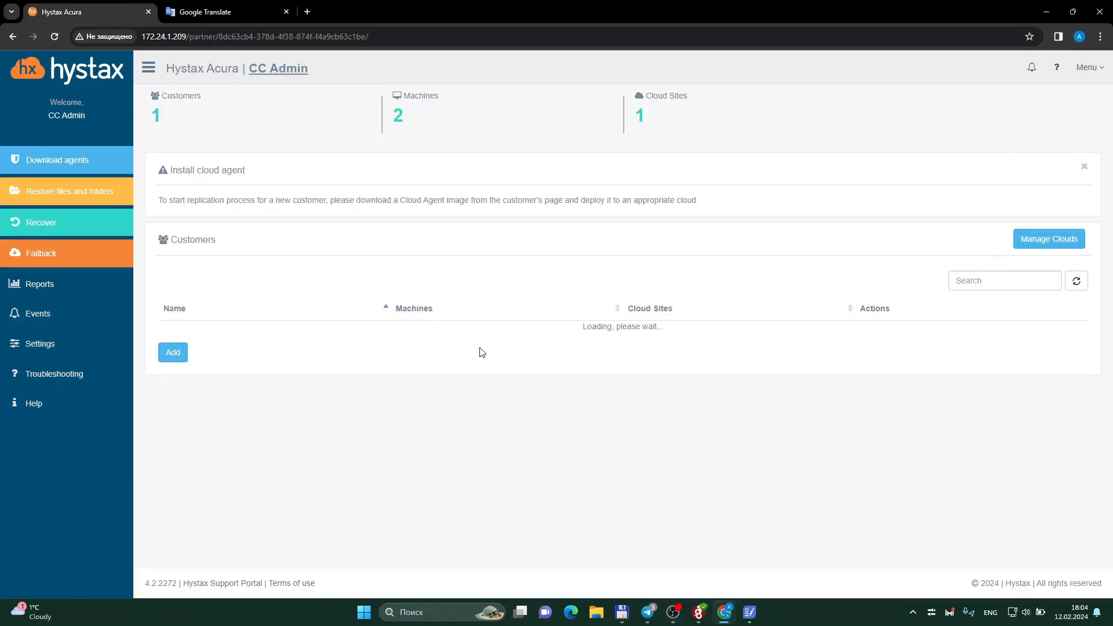